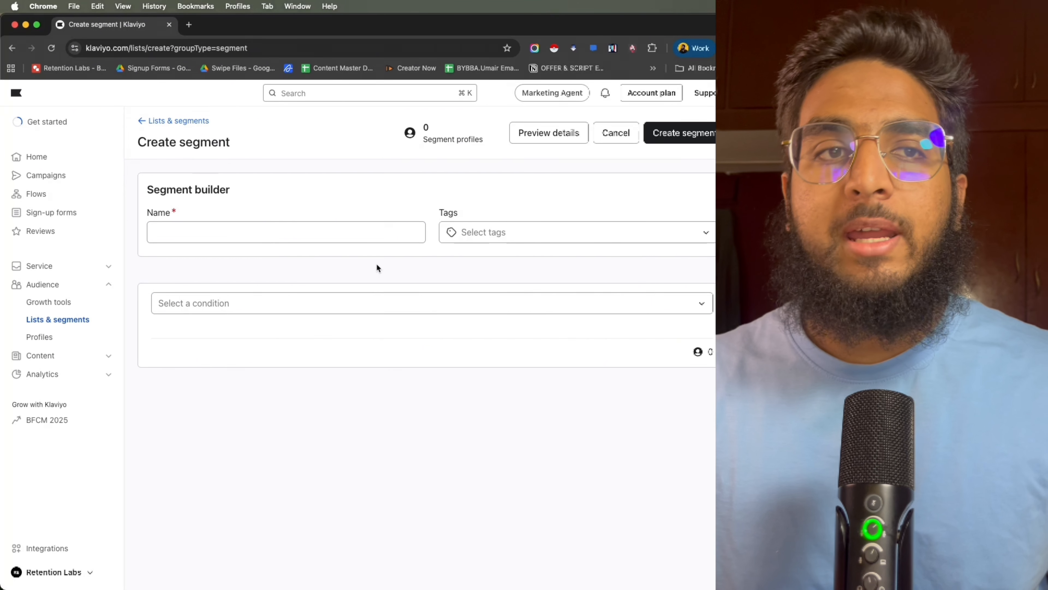
Step: Set the first condition to people who can receive email marketing and add a second condition joined with AND
{"action": "left_click", "coordinate": [251, 310]}
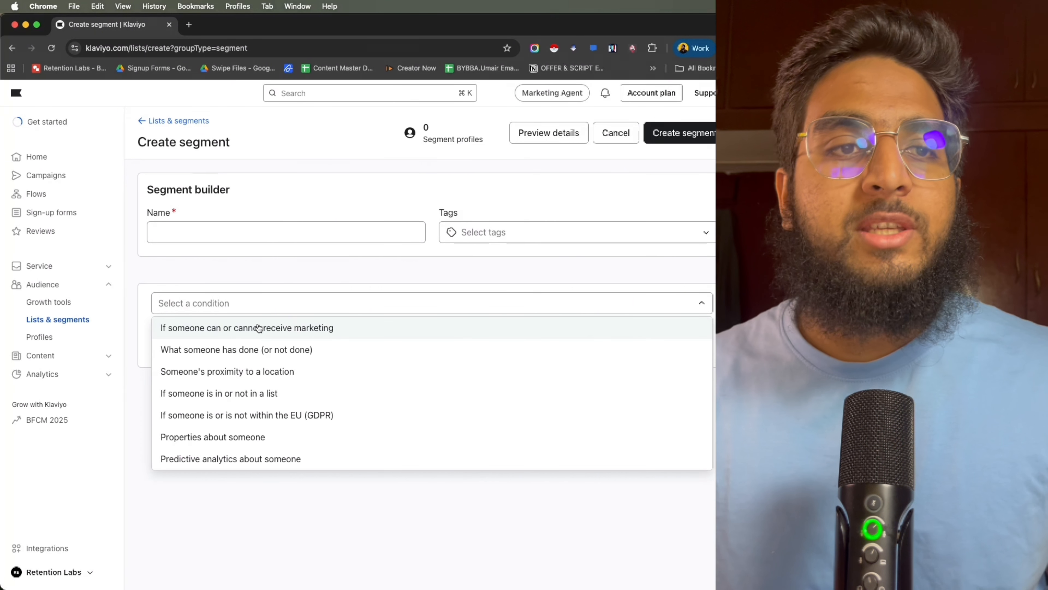
{"action": "left_click", "coordinate": [242, 327]}
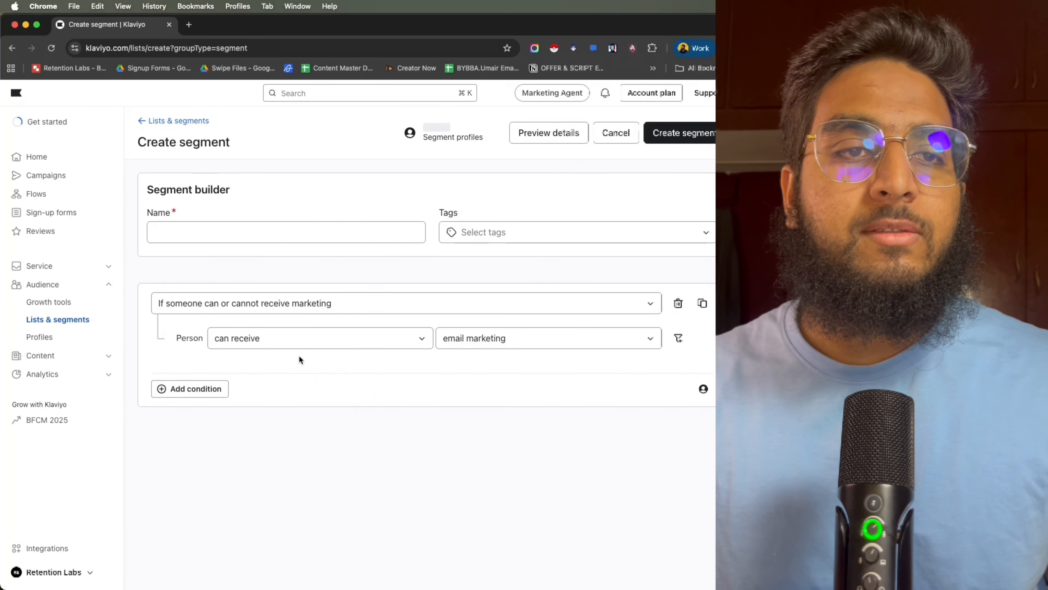
{"action": "left_click", "coordinate": [218, 391]}
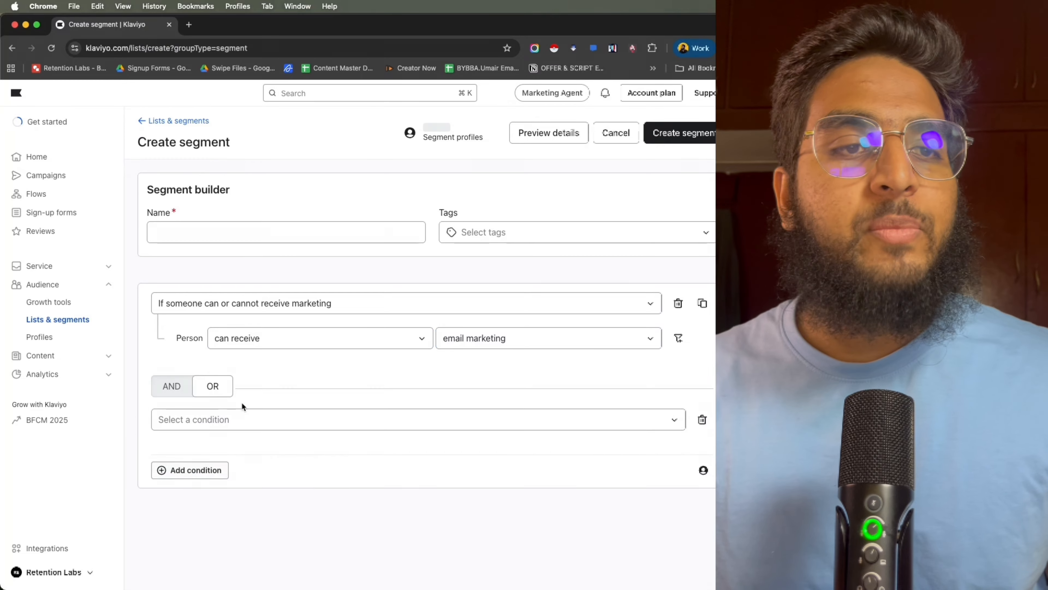
{"action": "left_click", "coordinate": [280, 341]}
{"action": "left_click", "coordinate": [180, 369]}
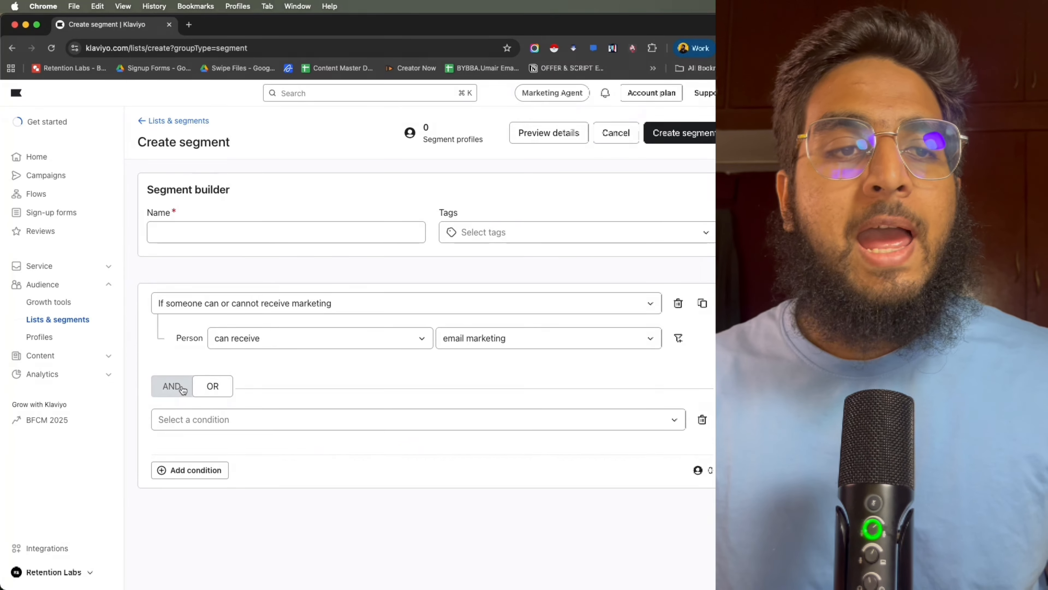
{"action": "left_click", "coordinate": [171, 386]}
Step: Define the second condition as what someone has done: Active on Site, zero times, over all time
{"action": "left_click", "coordinate": [211, 461]}
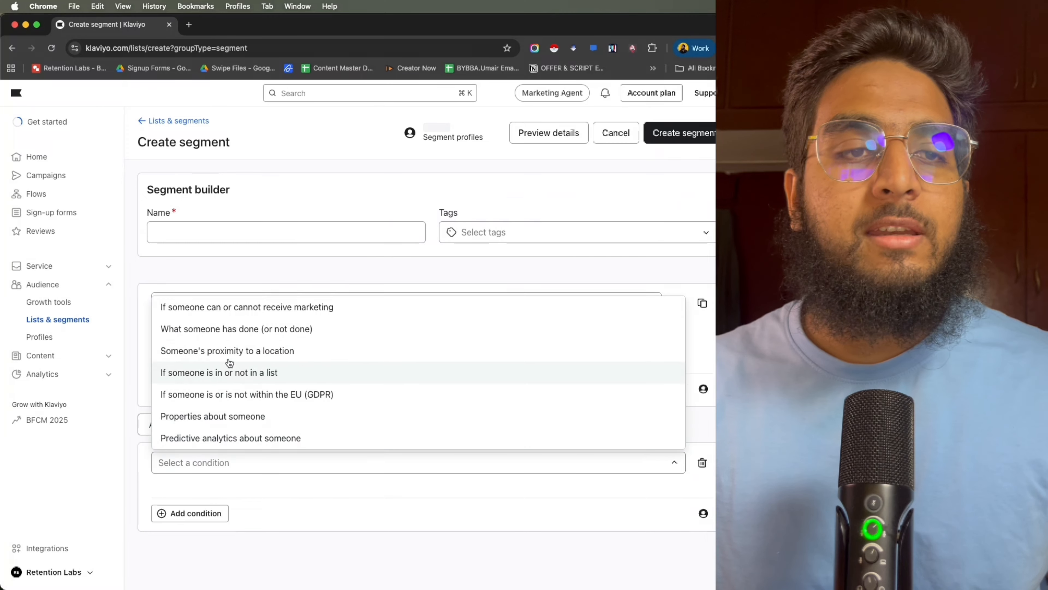
{"action": "left_click", "coordinate": [227, 329]}
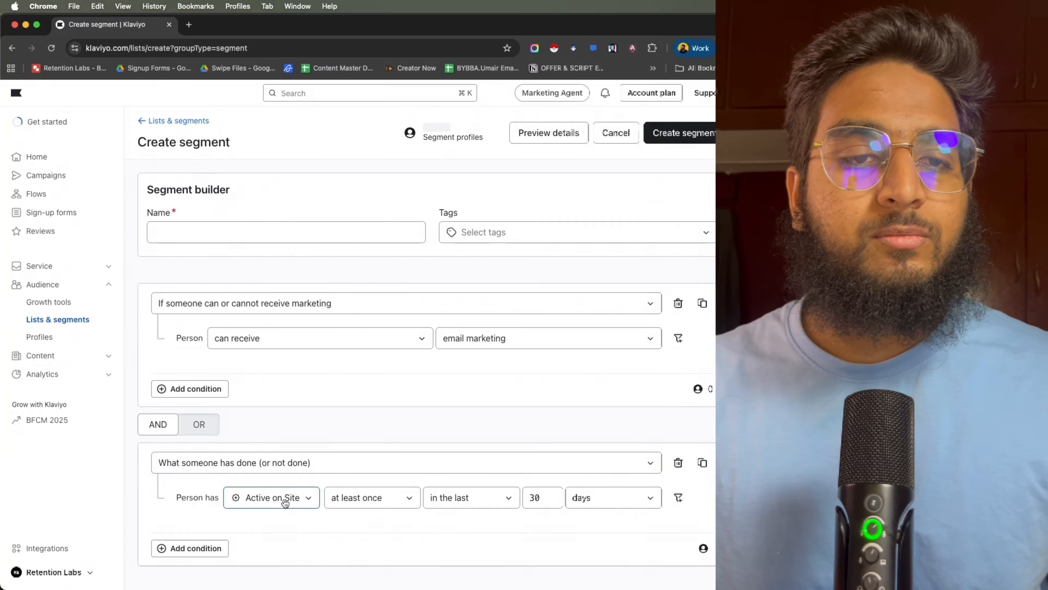
{"action": "left_click", "coordinate": [371, 497]}
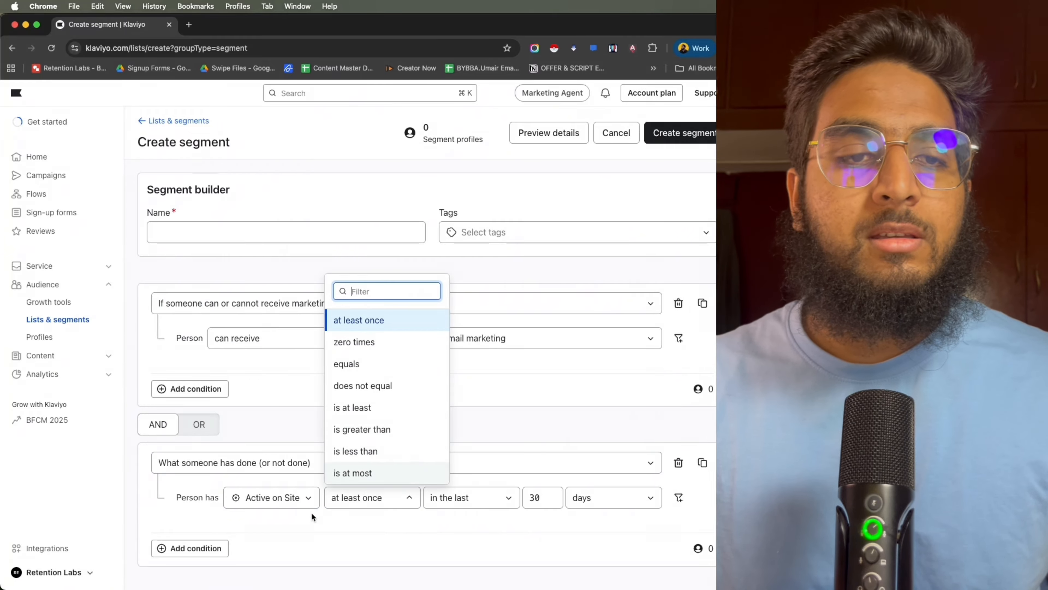
{"action": "left_click", "coordinate": [274, 510]}
{"action": "left_click", "coordinate": [277, 508]}
{"action": "left_click", "coordinate": [374, 503]}
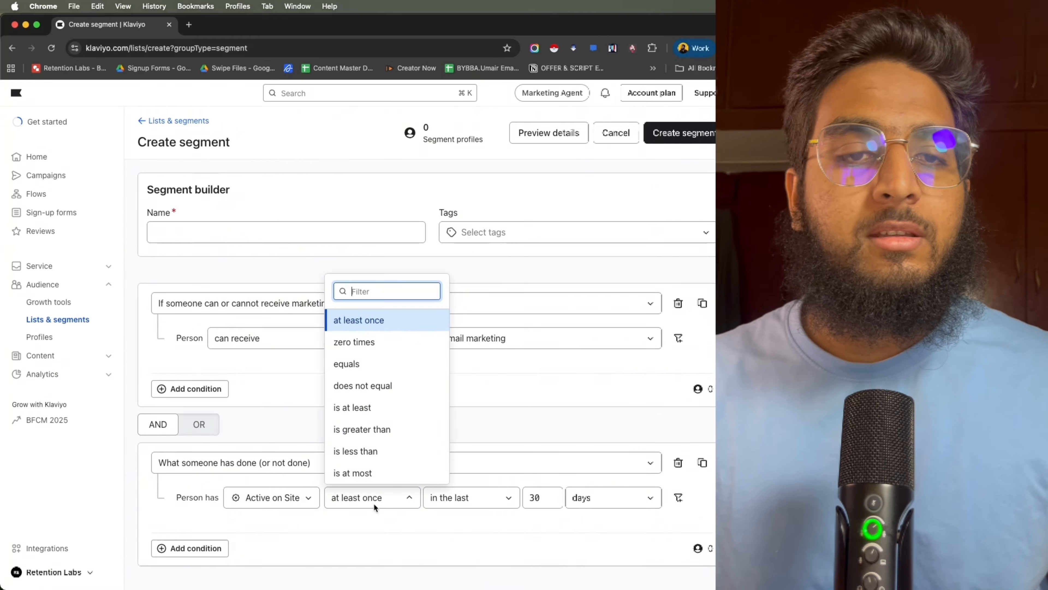
{"action": "left_click", "coordinate": [362, 353]}
{"action": "left_click", "coordinate": [460, 498]}
{"action": "left_click", "coordinate": [456, 473]}
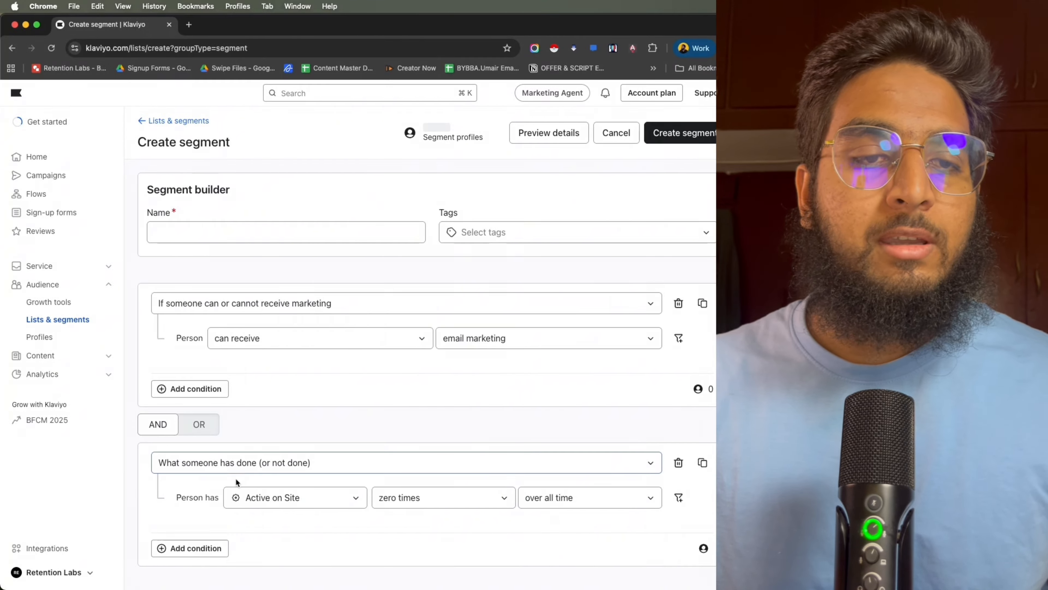
Step: Add an AND condition for what someone has done: Viewed Product, zero times, over all time
{"action": "left_click", "coordinate": [196, 549]}
{"action": "scroll", "coordinate": [184, 500], "scroll_direction": "down", "scroll_amount": 3}
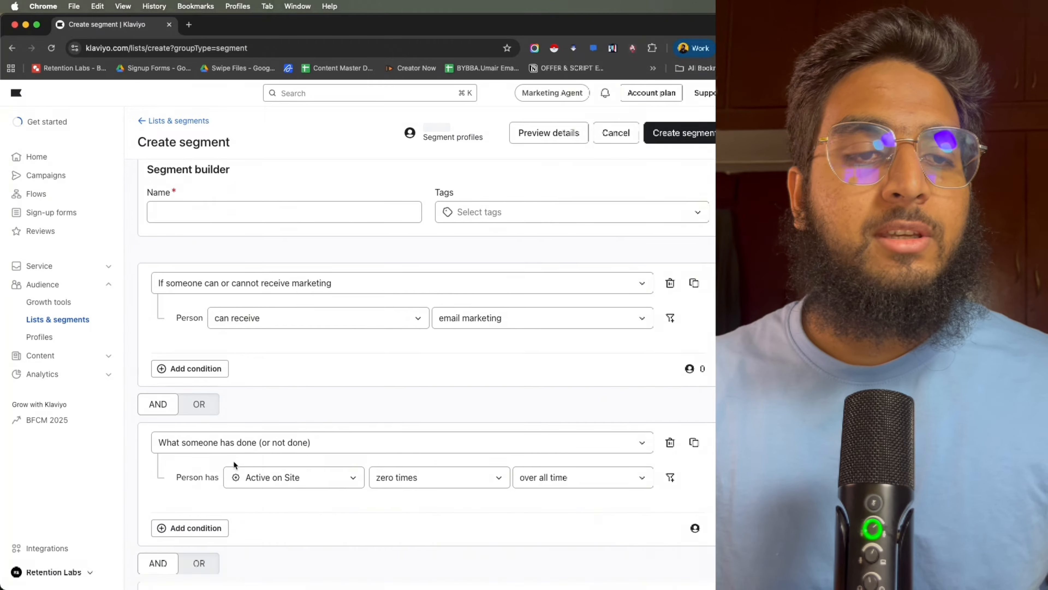
{"action": "left_click", "coordinate": [213, 507]}
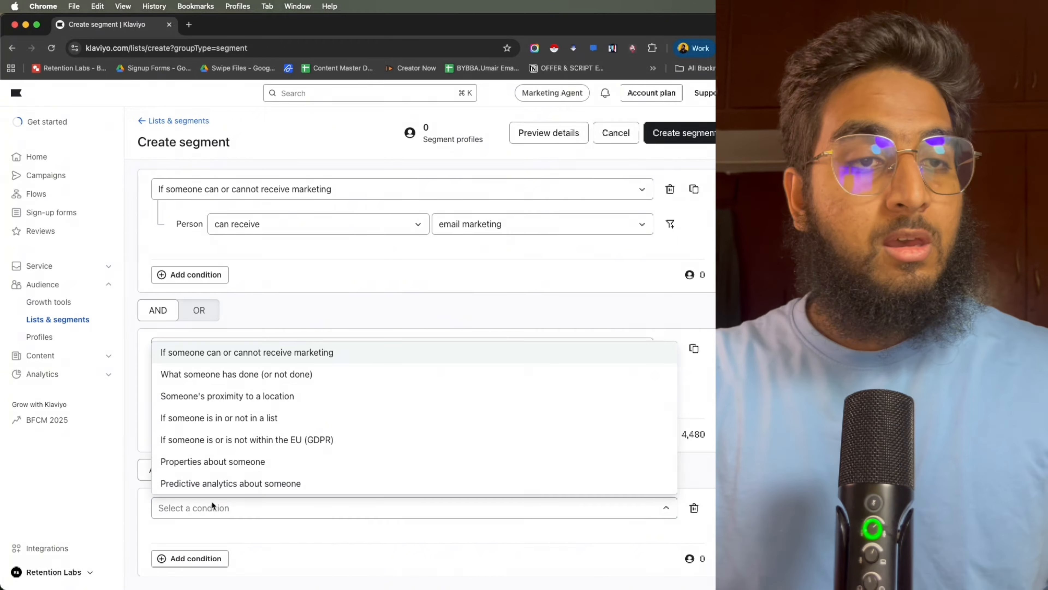
{"action": "left_click", "coordinate": [258, 374]}
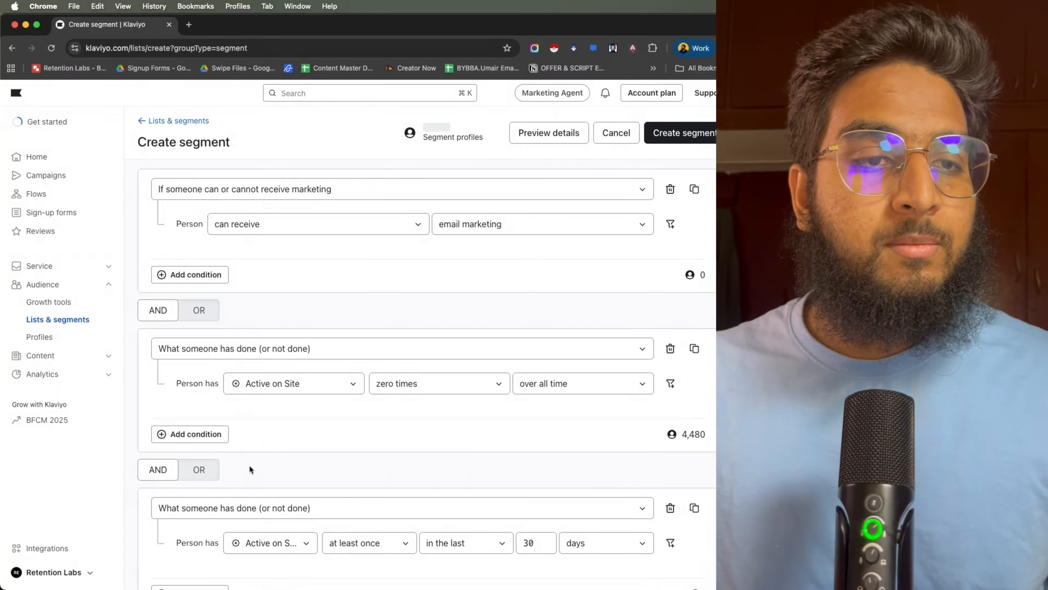
{"action": "left_click", "coordinate": [264, 543]}
{"action": "left_click", "coordinate": [272, 388]}
{"action": "left_click", "coordinate": [361, 546]}
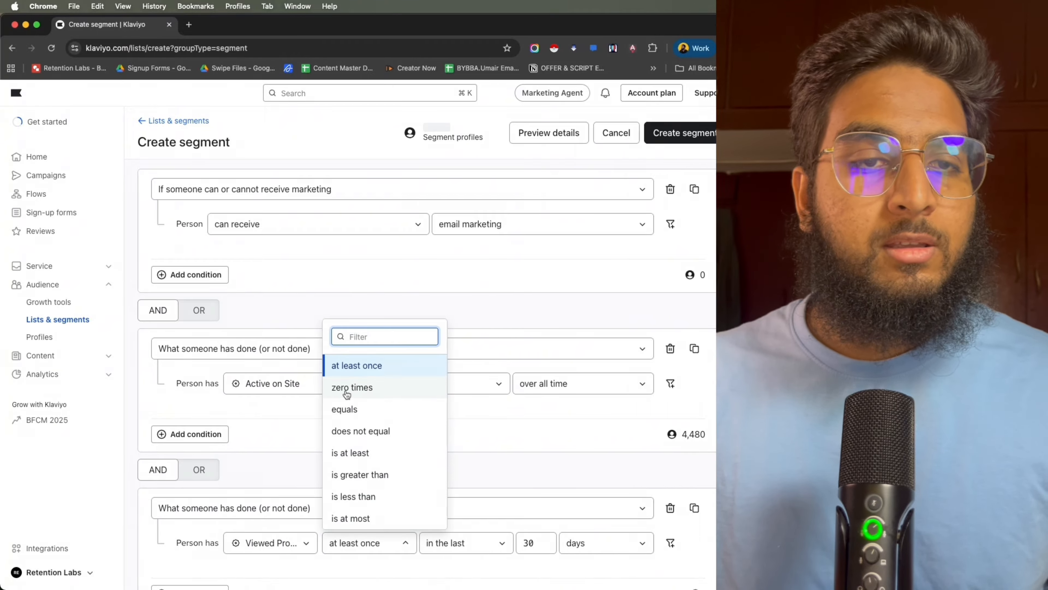
{"action": "left_click", "coordinate": [336, 387]}
{"action": "left_click", "coordinate": [449, 542]}
{"action": "left_click", "coordinate": [454, 518]}
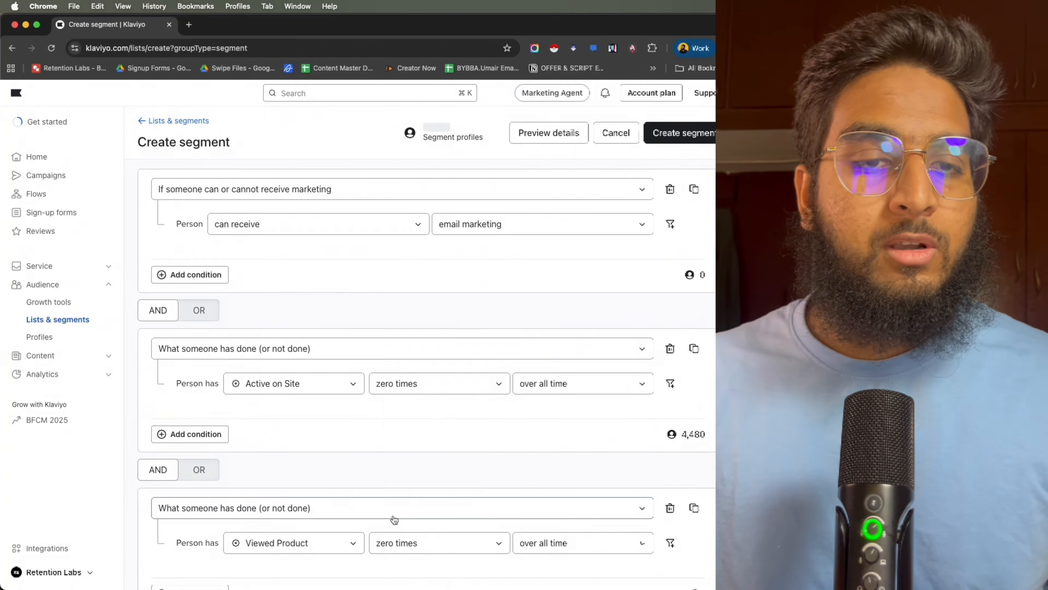
Step: Add an AND condition for what someone has done: Opened Email, zero times, over all time
{"action": "scroll", "coordinate": [288, 489], "scroll_direction": "down", "scroll_amount": 2}
{"action": "left_click", "coordinate": [194, 560]}
{"action": "scroll", "coordinate": [339, 439], "scroll_direction": "down", "scroll_amount": 3}
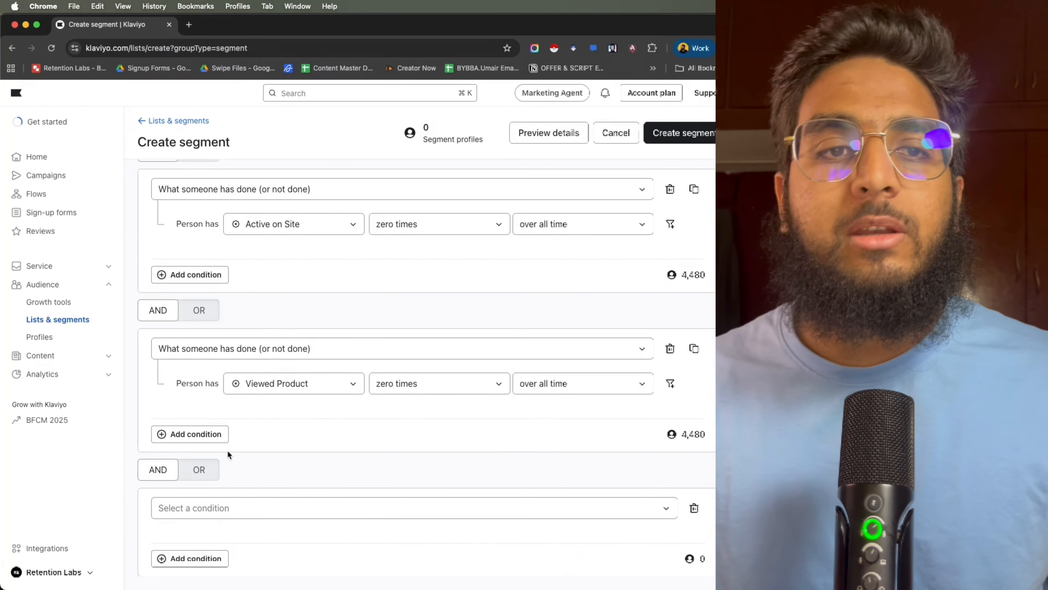
{"action": "left_click", "coordinate": [190, 509]}
{"action": "left_click", "coordinate": [234, 374]}
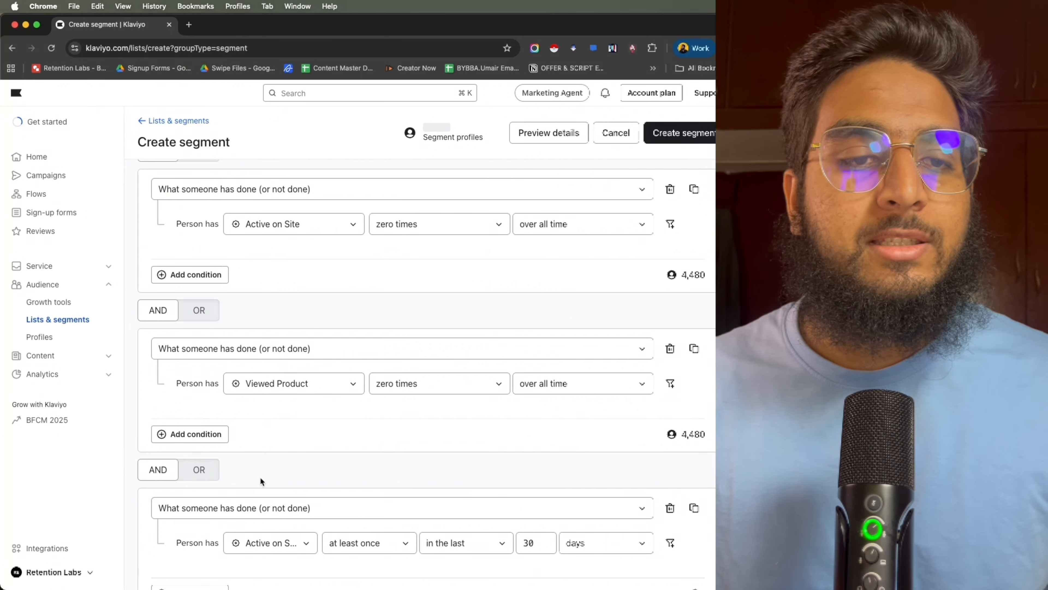
{"action": "left_click", "coordinate": [276, 514]}
{"action": "scroll", "coordinate": [315, 400], "scroll_direction": "down", "scroll_amount": 5}
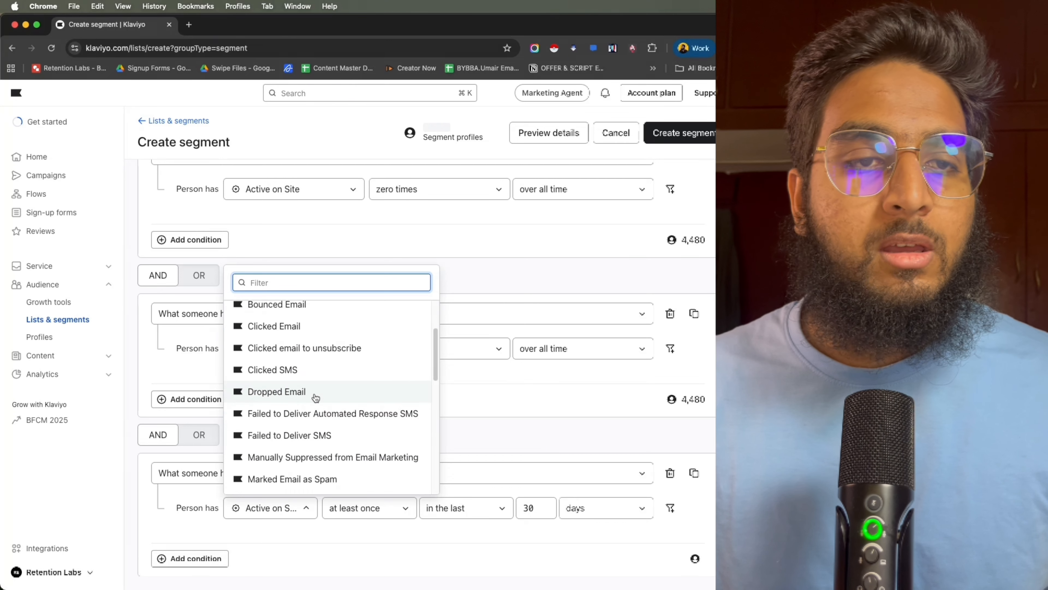
{"action": "scroll", "coordinate": [363, 431], "scroll_direction": "down", "scroll_amount": 1}
{"action": "scroll", "coordinate": [363, 431], "scroll_direction": "down", "scroll_amount": 4}
{"action": "left_click", "coordinate": [289, 387]}
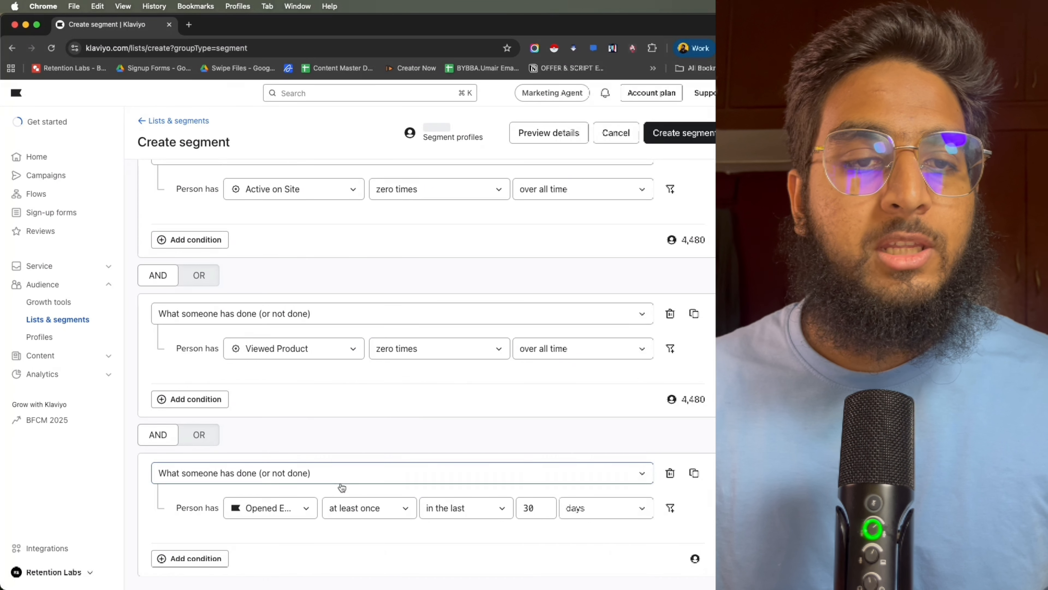
{"action": "left_click", "coordinate": [359, 508]}
{"action": "left_click", "coordinate": [353, 352]}
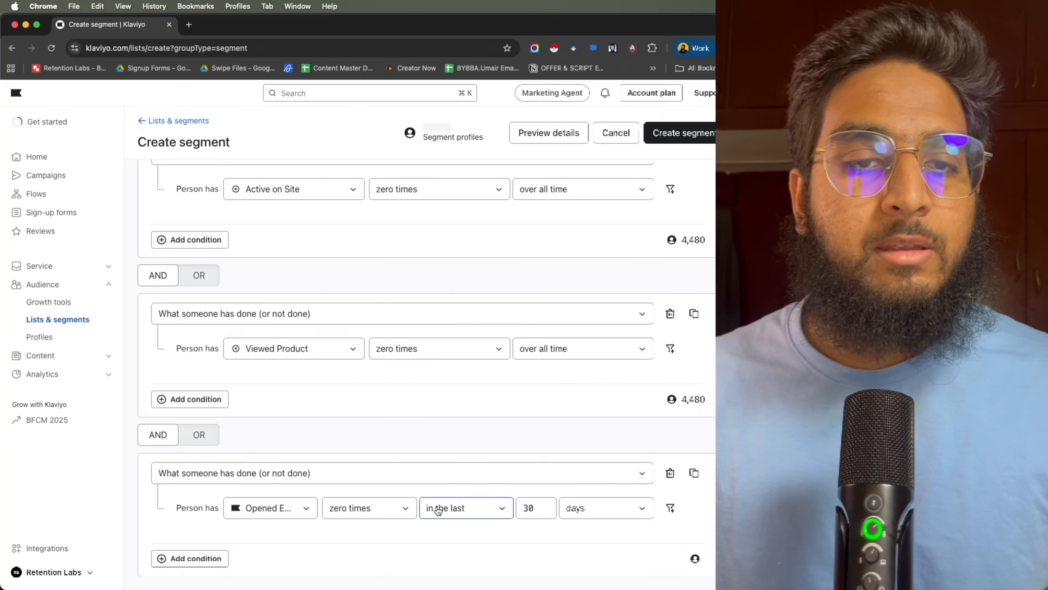
{"action": "left_click", "coordinate": [433, 507]}
{"action": "left_click", "coordinate": [435, 482]}
Step: Add an AND condition for what someone has done: Checkout Started, zero times, over all time
{"action": "left_click", "coordinate": [202, 564]}
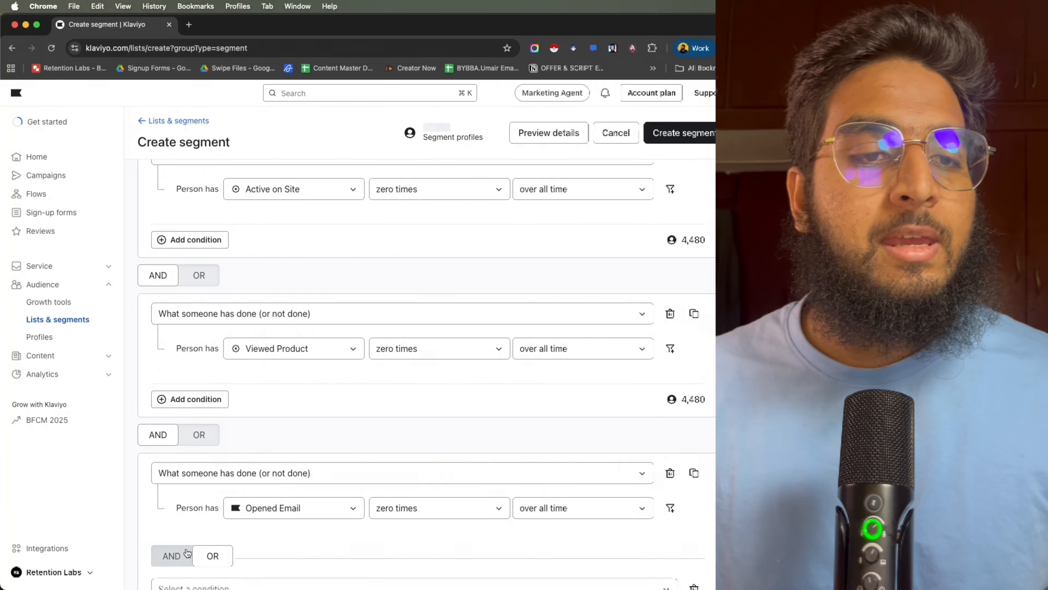
{"action": "left_click", "coordinate": [179, 558]}
{"action": "scroll", "coordinate": [239, 478], "scroll_direction": "down", "scroll_amount": 4}
{"action": "left_click", "coordinate": [192, 518]}
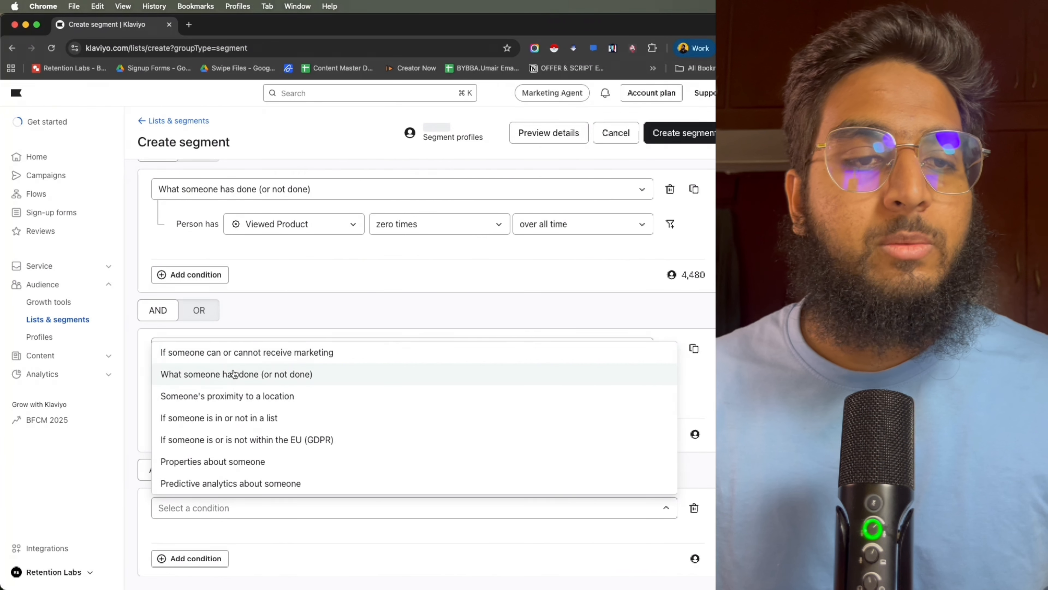
{"action": "left_click", "coordinate": [248, 372]}
{"action": "left_click", "coordinate": [280, 507]}
{"action": "left_click_drag", "start_coordinate": [433, 333], "coordinate": [432, 475]}
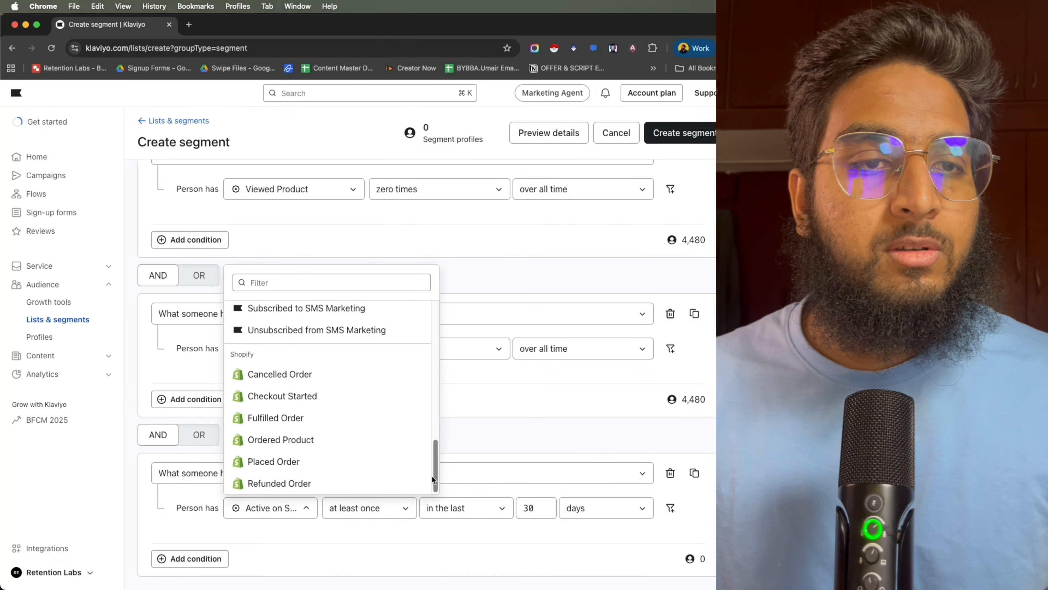
{"action": "left_click", "coordinate": [329, 405]}
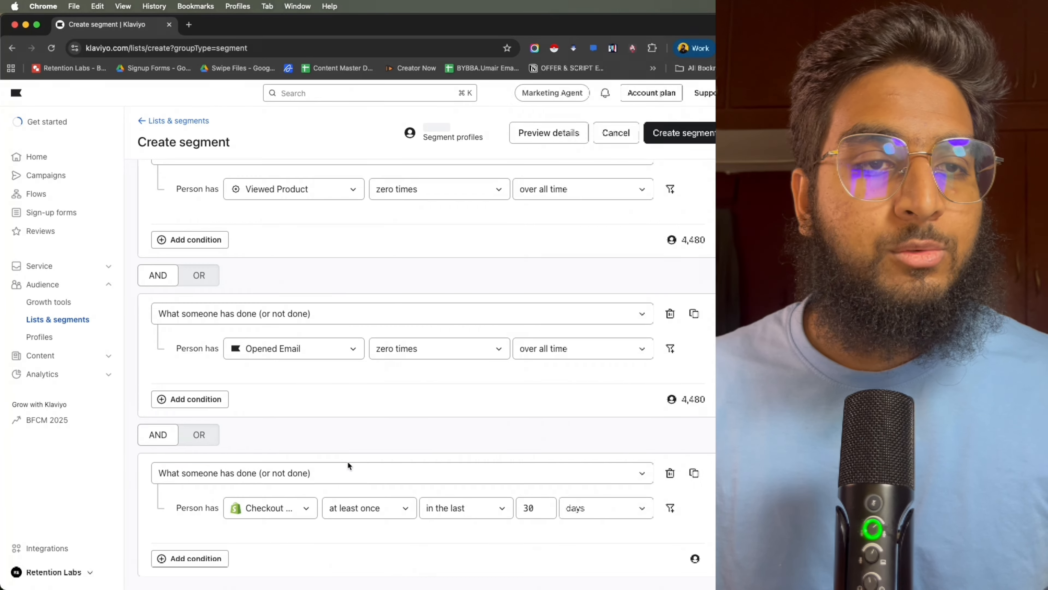
{"action": "left_click", "coordinate": [363, 508]}
{"action": "left_click", "coordinate": [356, 353]}
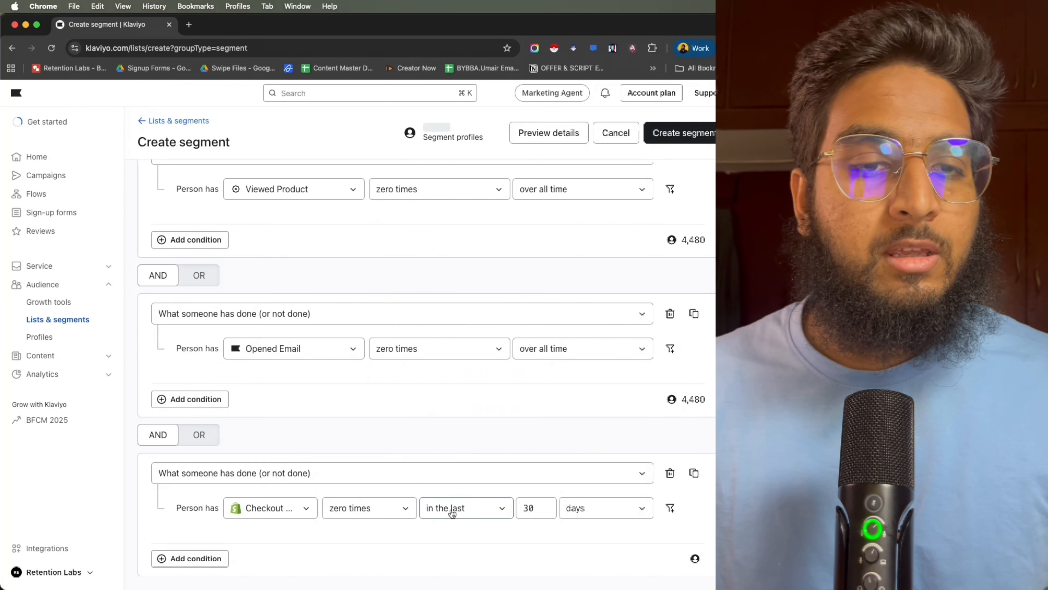
{"action": "left_click", "coordinate": [454, 508]}
{"action": "left_click", "coordinate": [449, 482]}
Step: Add an AND condition for what someone has done: Placed Order, zero times, over all time
{"action": "left_click", "coordinate": [213, 559]}
{"action": "scroll", "coordinate": [291, 493], "scroll_direction": "down", "scroll_amount": 3}
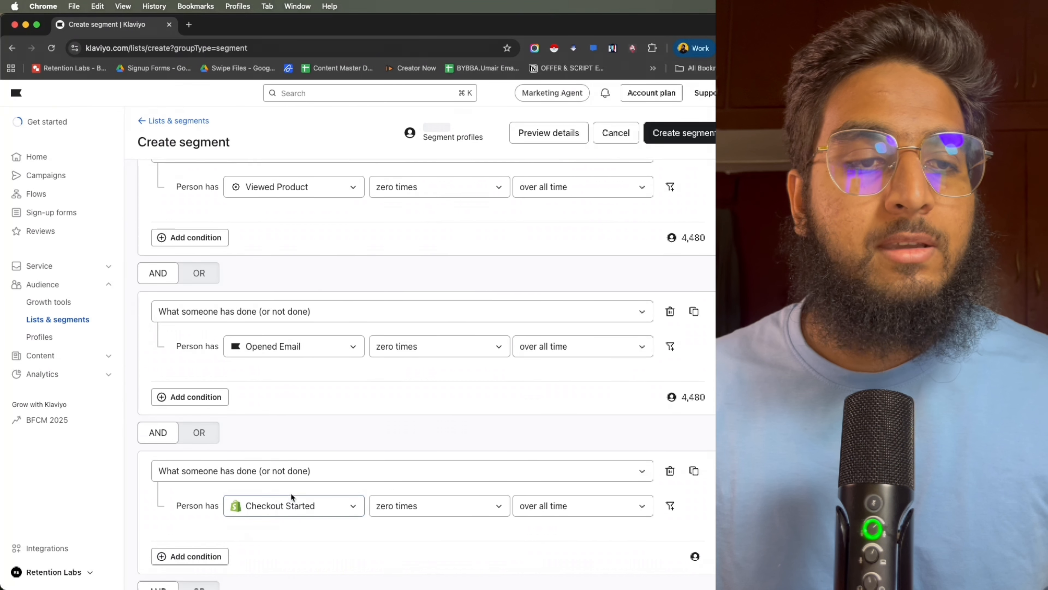
{"action": "left_click", "coordinate": [221, 508]}
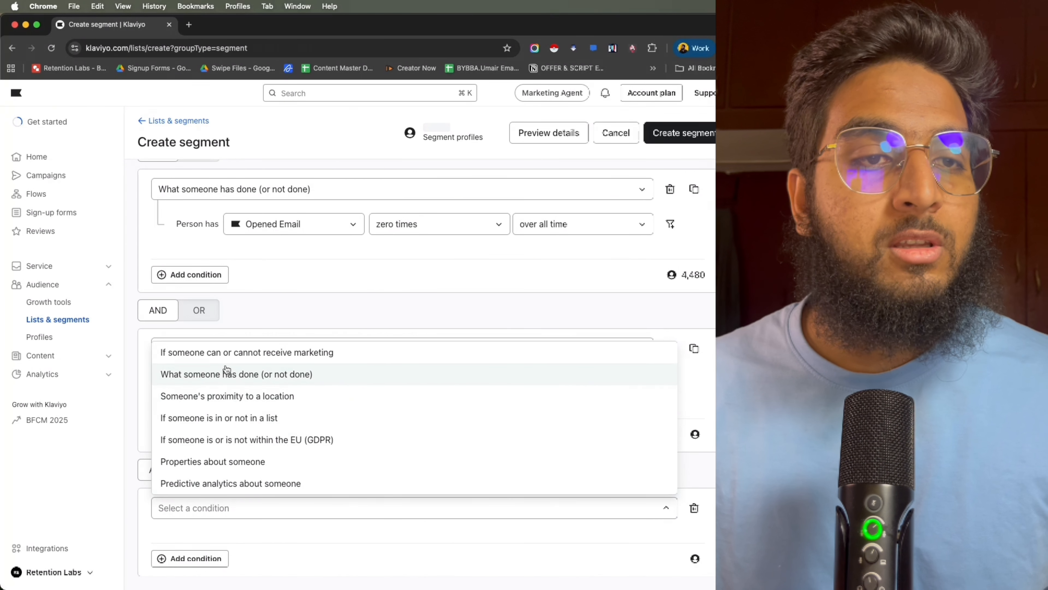
{"action": "left_click", "coordinate": [231, 374]}
{"action": "left_click", "coordinate": [259, 543]}
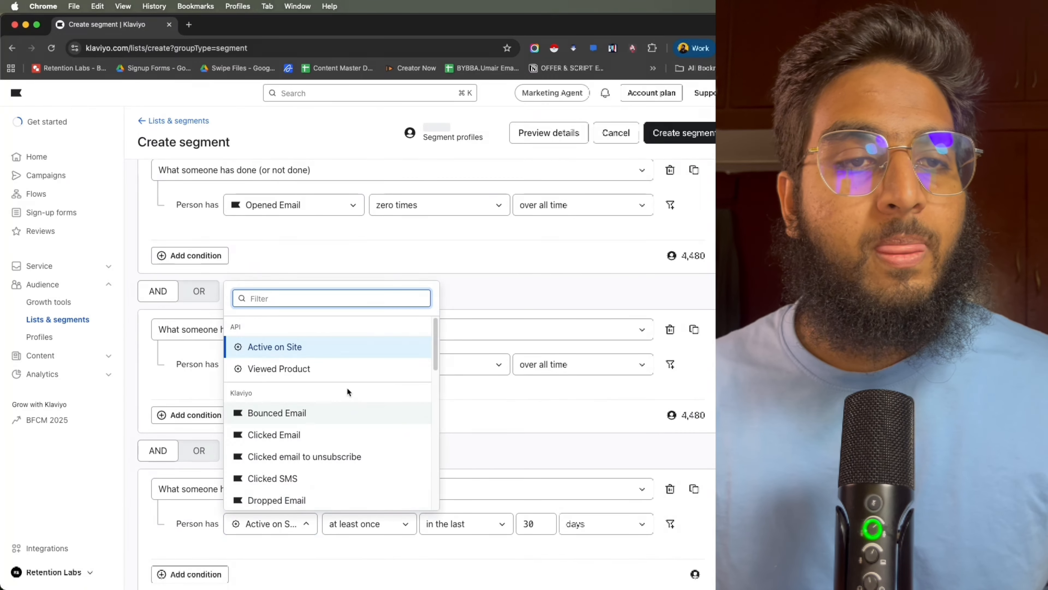
{"action": "left_click_drag", "start_coordinate": [433, 349], "coordinate": [425, 489]}
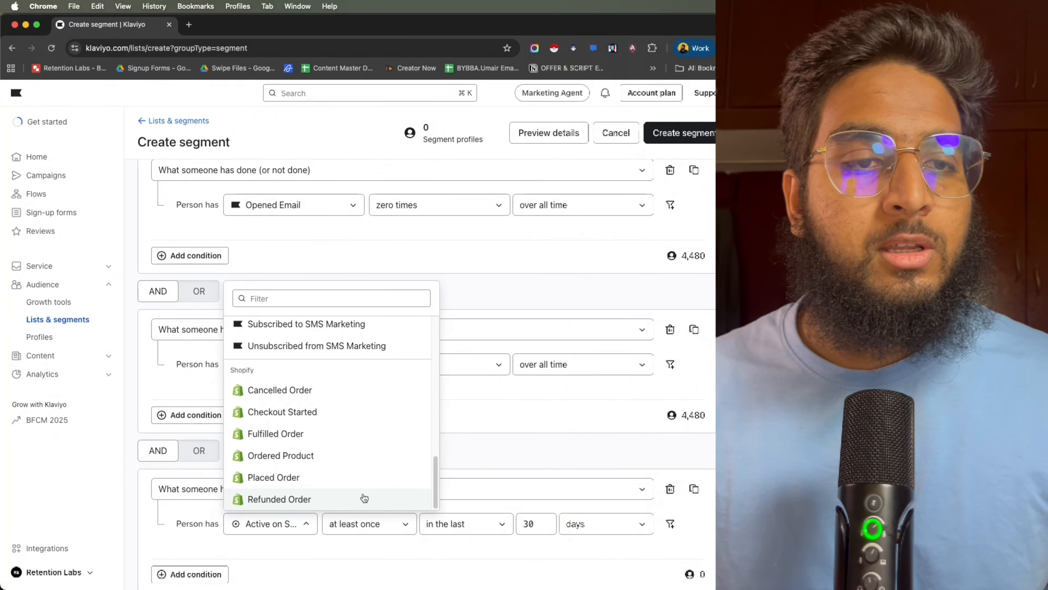
{"action": "left_click", "coordinate": [359, 476]}
{"action": "left_click", "coordinate": [366, 524]}
{"action": "left_click", "coordinate": [354, 368]}
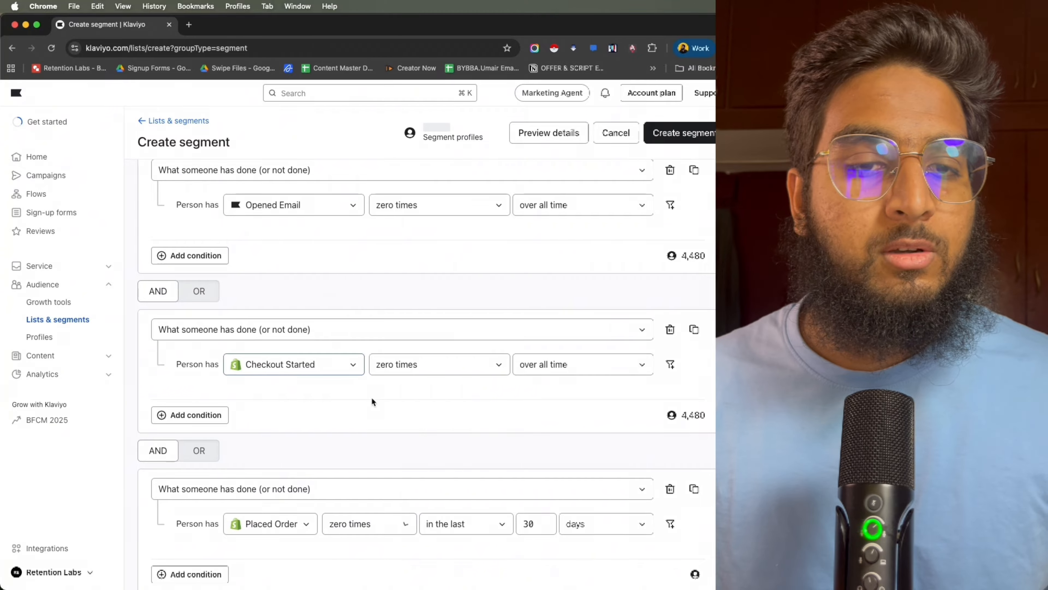
{"action": "left_click", "coordinate": [454, 523]}
{"action": "left_click", "coordinate": [453, 500]}
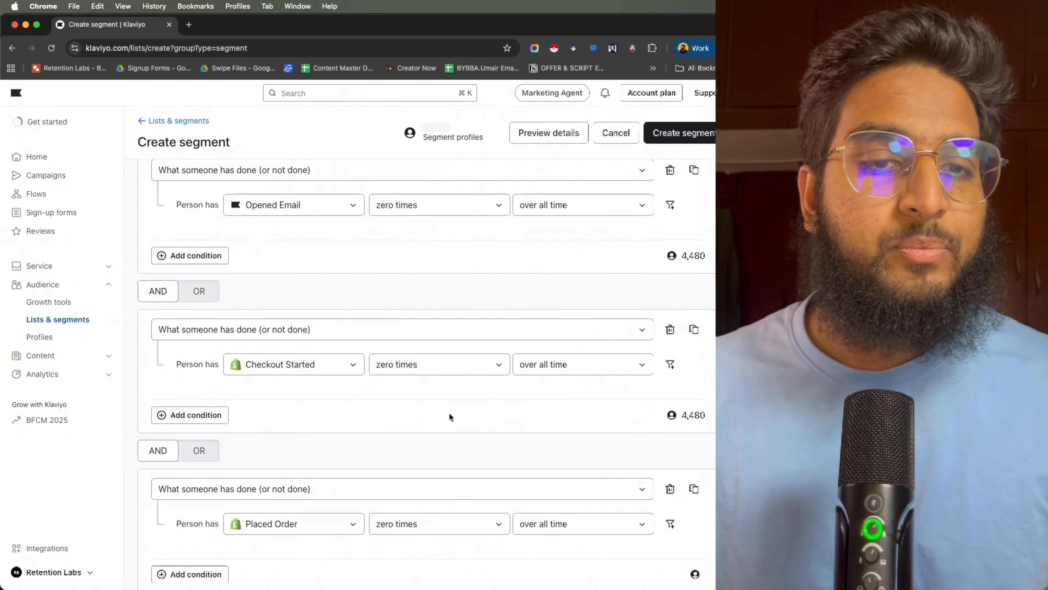
{"action": "scroll", "coordinate": [342, 403], "scroll_direction": "up", "scroll_amount": 9}
{"action": "scroll", "coordinate": [337, 395], "scroll_direction": "down", "scroll_amount": 8}
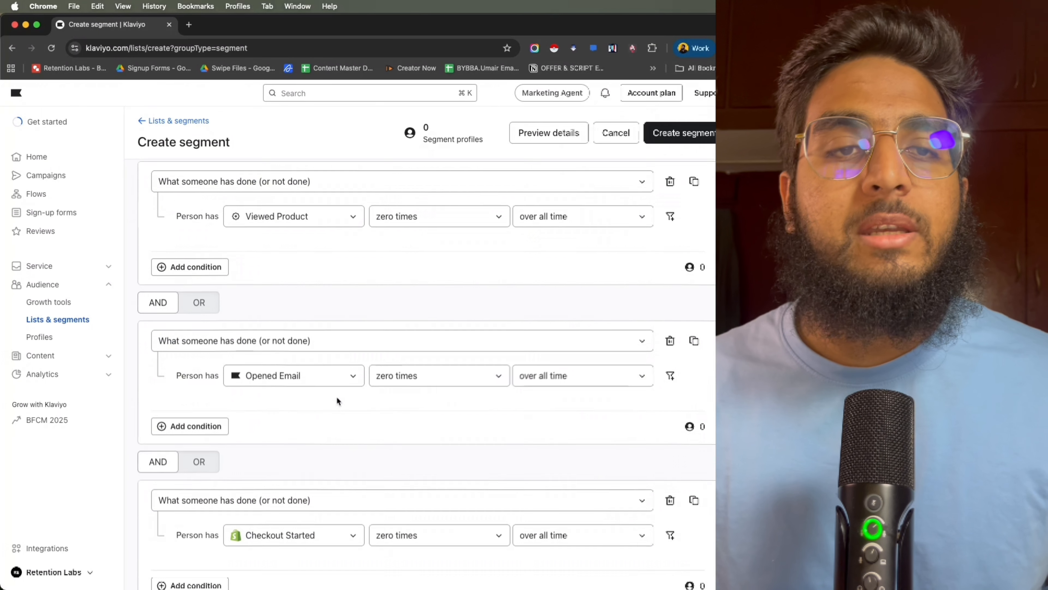
{"action": "scroll", "coordinate": [330, 395], "scroll_direction": "down", "scroll_amount": 1}
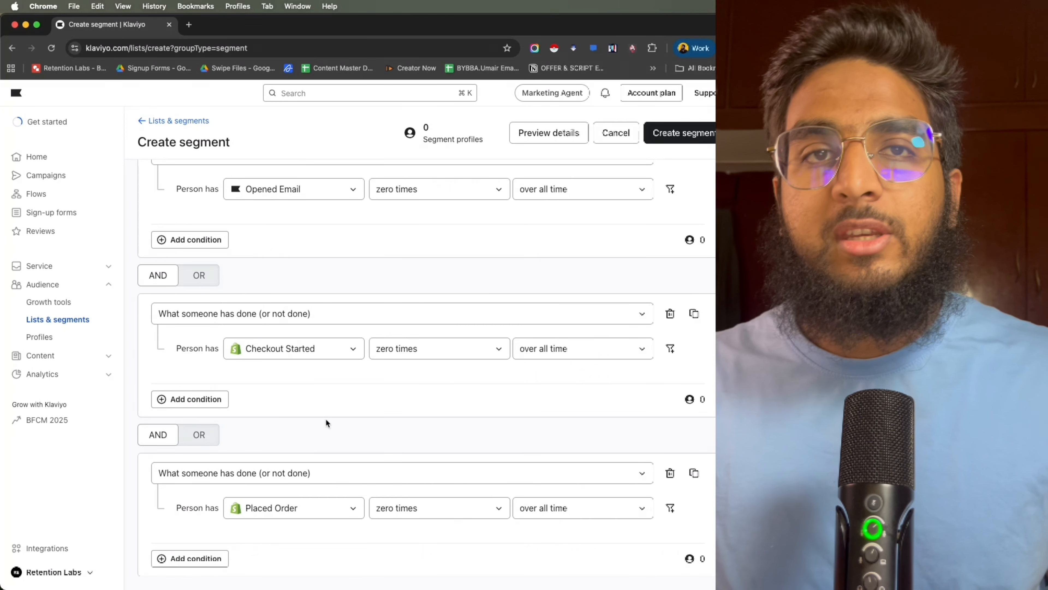
{"action": "scroll", "coordinate": [274, 265], "scroll_direction": "up", "scroll_amount": 1}
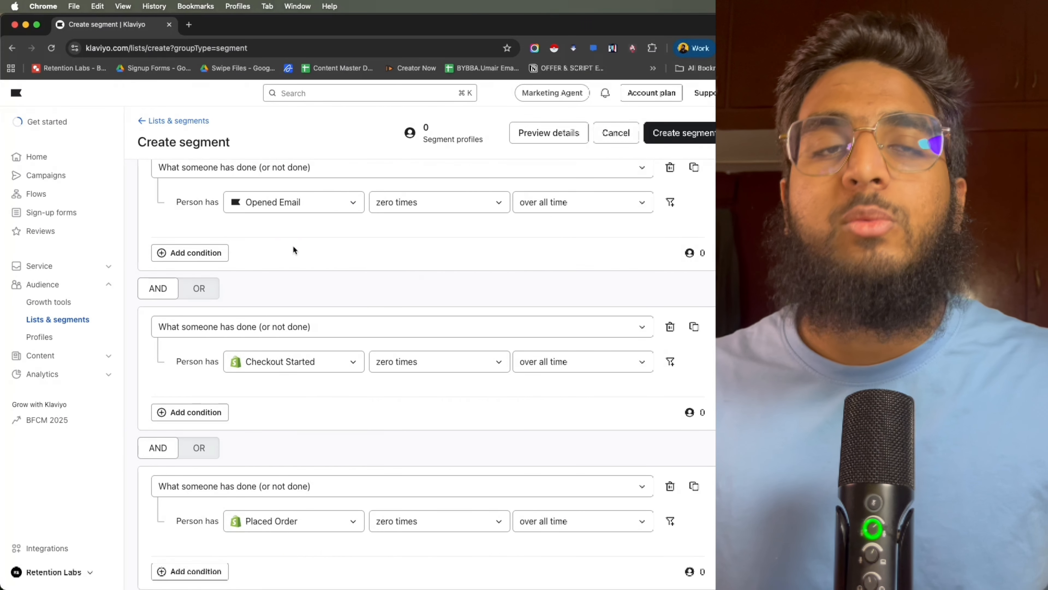
{"action": "scroll", "coordinate": [272, 380], "scroll_direction": "down", "scroll_amount": 1}
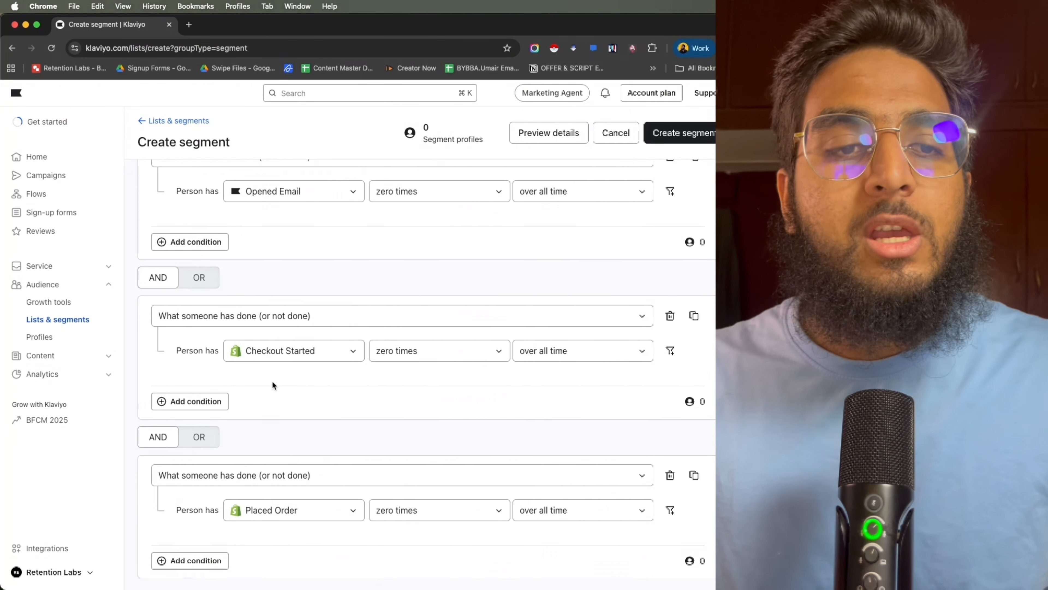
Step: Add an AND condition for what someone has done, using the Received Email metric
{"action": "left_click", "coordinate": [213, 557]}
{"action": "scroll", "coordinate": [213, 555], "scroll_direction": "down", "scroll_amount": 3}
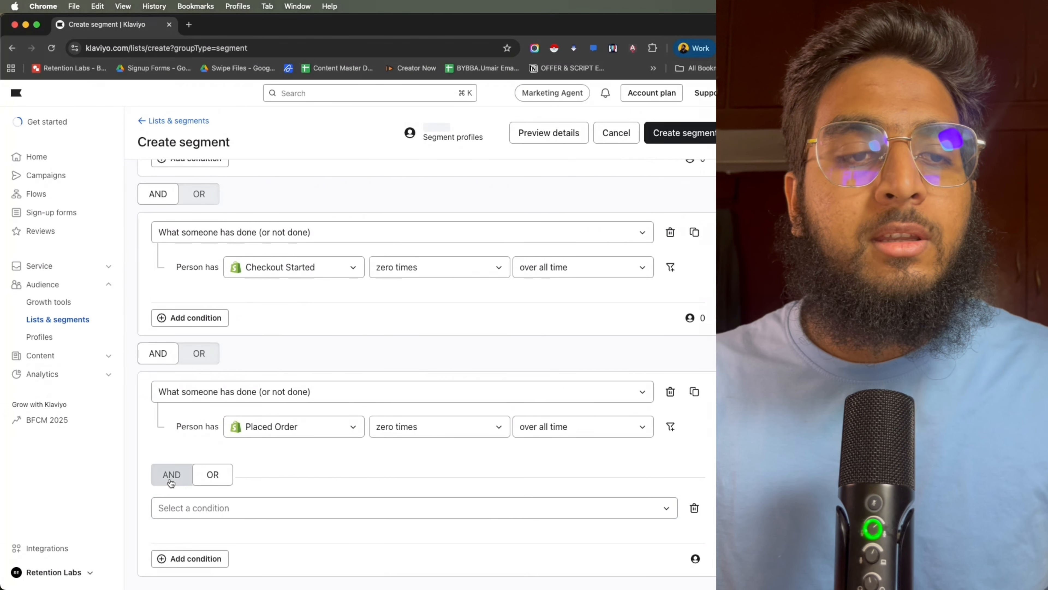
{"action": "left_click", "coordinate": [218, 551]}
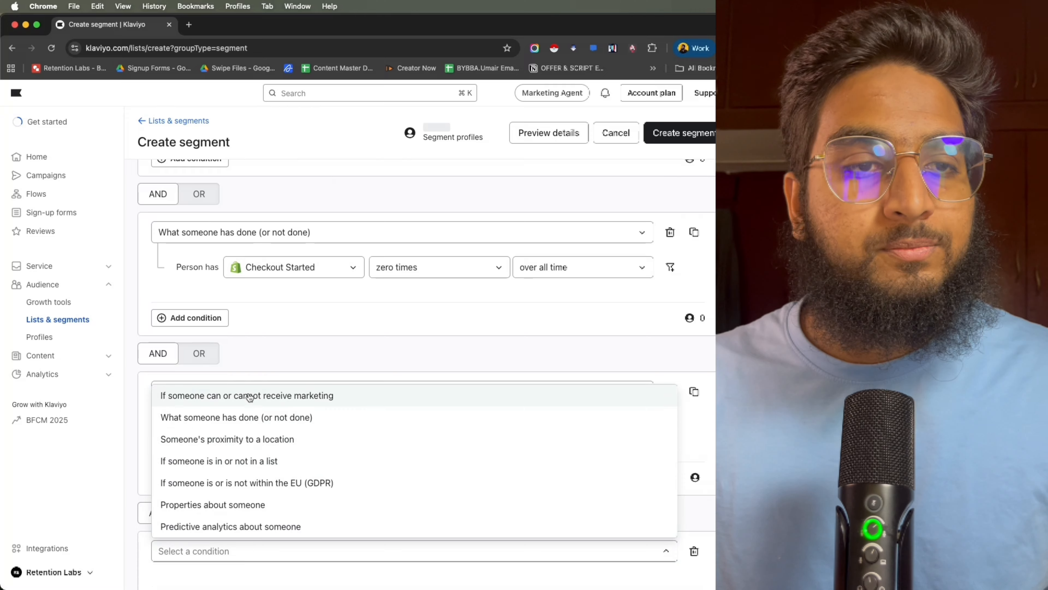
{"action": "left_click", "coordinate": [253, 417]}
{"action": "scroll", "coordinate": [253, 432], "scroll_direction": "down", "scroll_amount": 3}
{"action": "left_click", "coordinate": [280, 507]}
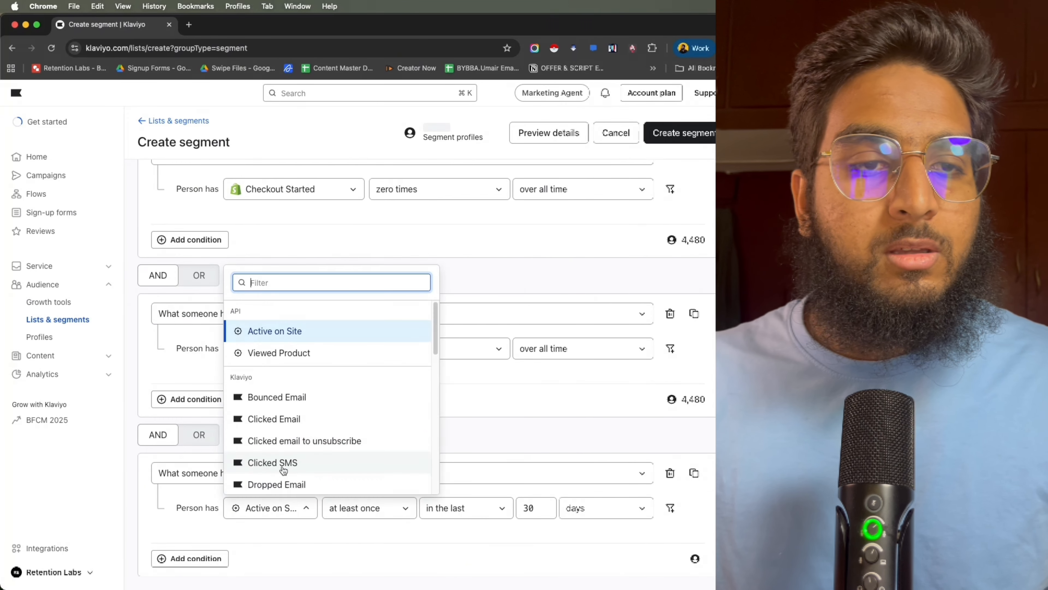
{"action": "type", "text": "rec"}
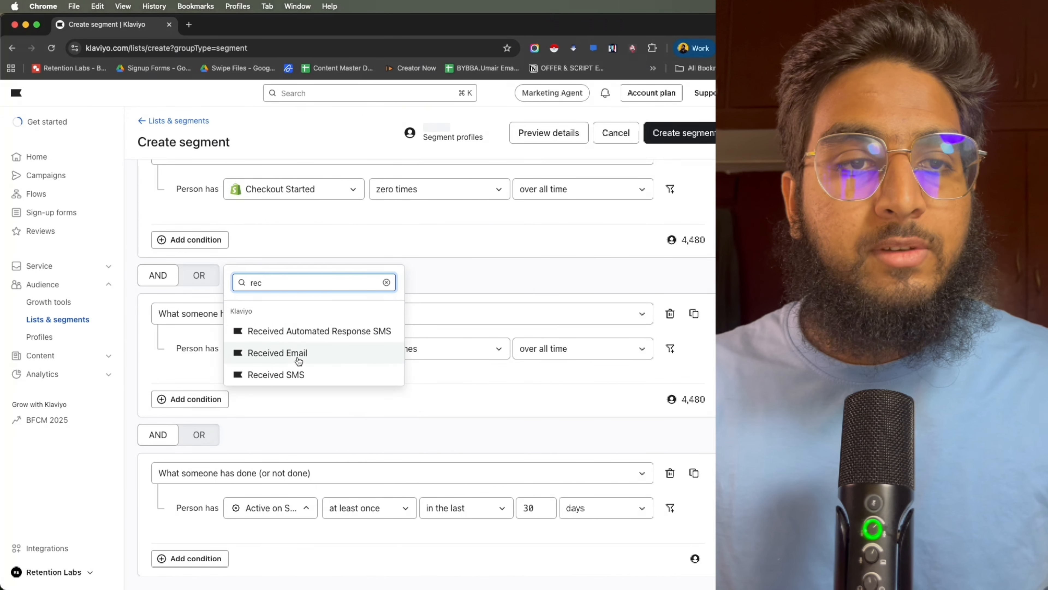
{"action": "left_click", "coordinate": [298, 353]}
Step: Set the Received Email condition to at least 5 times in the last 72 weeks
{"action": "left_click", "coordinate": [352, 507]}
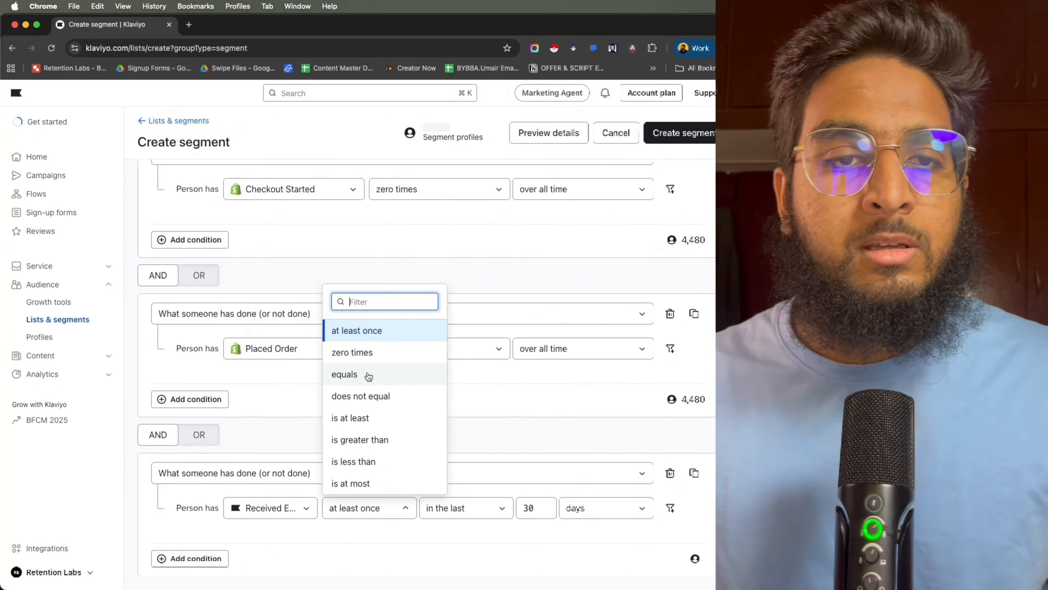
{"action": "left_click", "coordinate": [373, 418]}
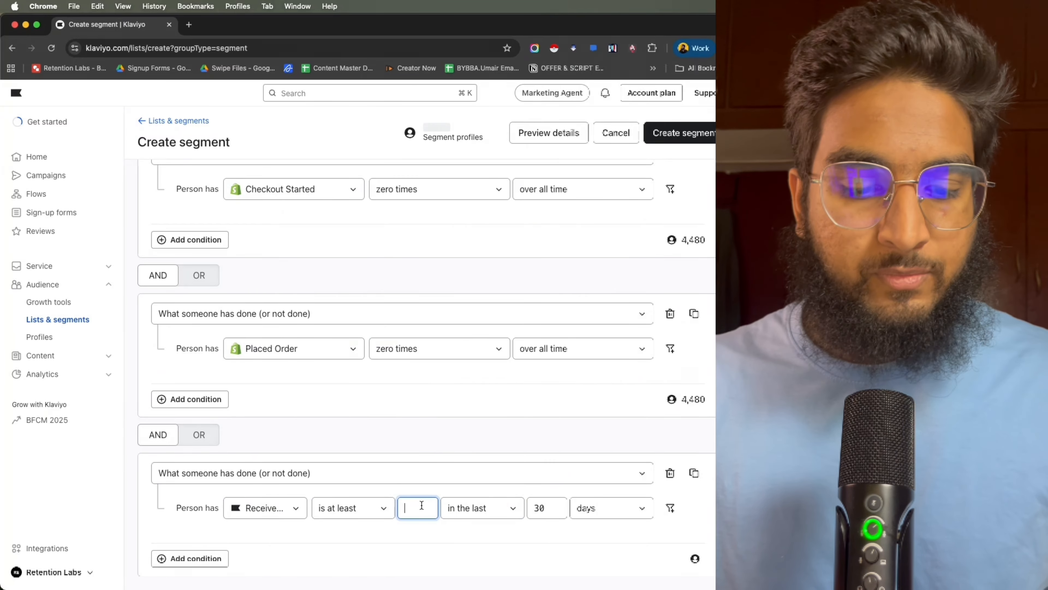
{"action": "double_click", "coordinate": [535, 509]}
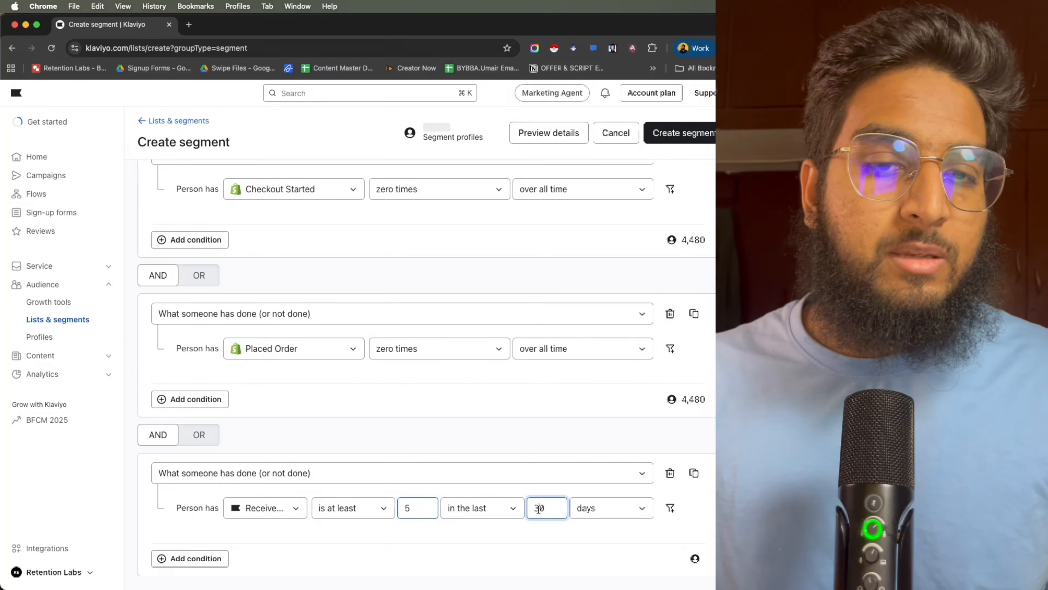
{"action": "type", "text": "6"}
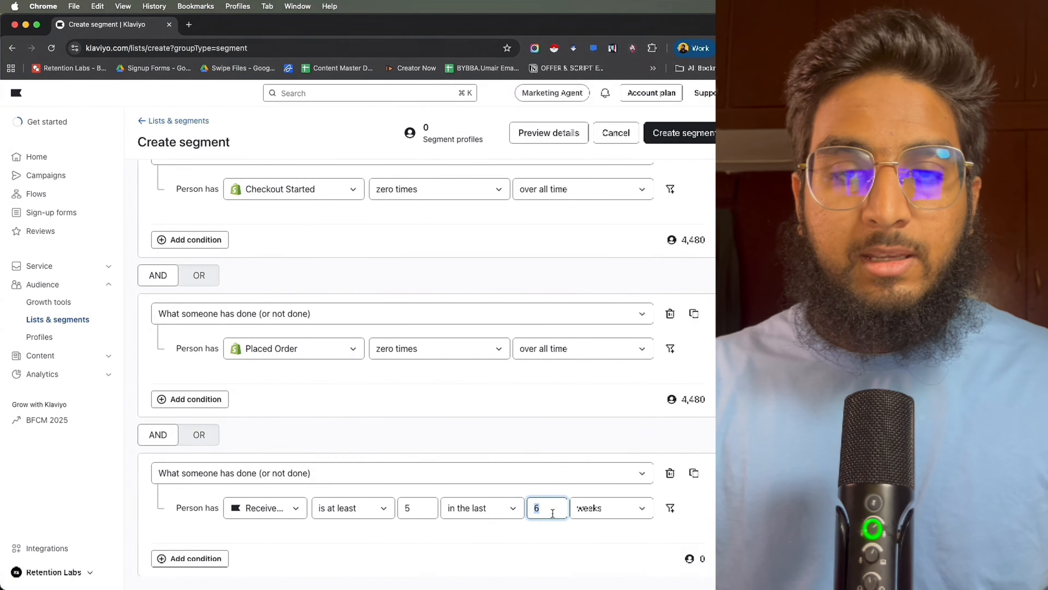
{"action": "type", "text": "72"}
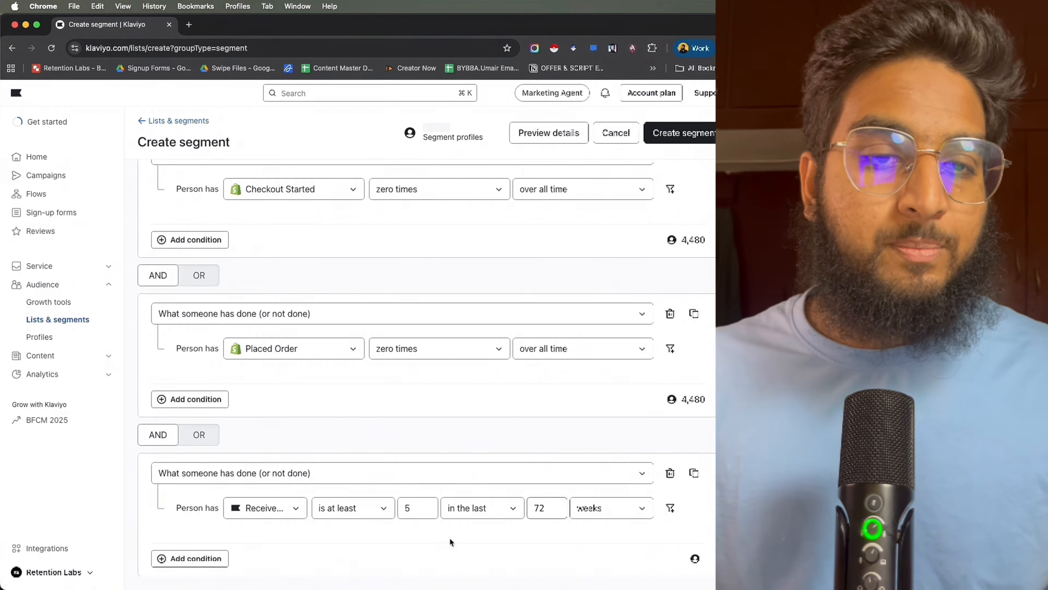
Step: Name the segment POTENTIAL SUPPRESS and create it
{"action": "scroll", "coordinate": [359, 417], "scroll_direction": "up", "scroll_amount": 10}
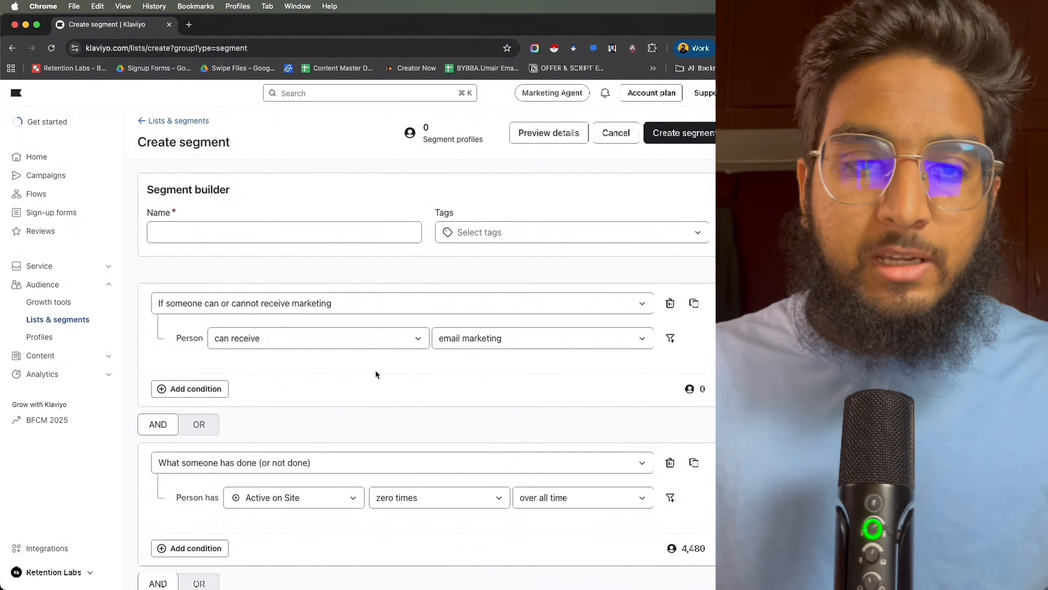
{"action": "left_click", "coordinate": [351, 232]}
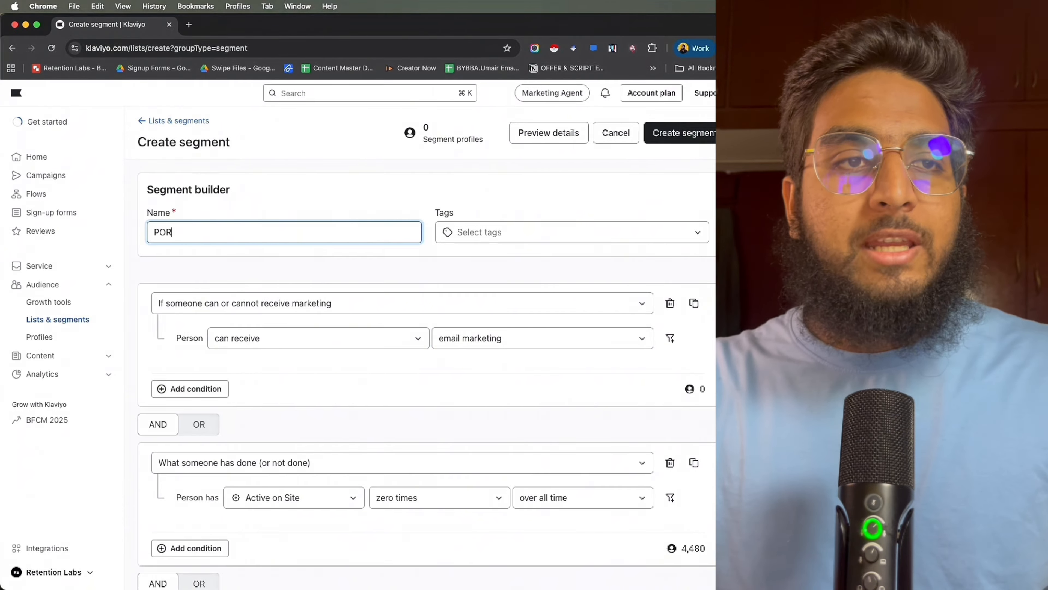
{"action": "type", "text": "POTENTIAL SUPPRES"}
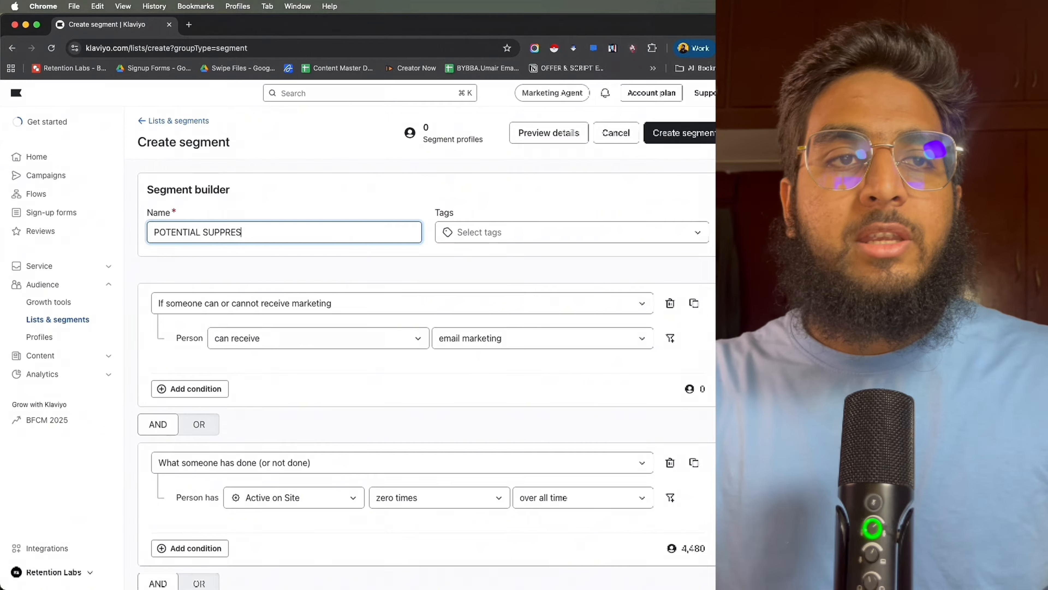
{"action": "type", "text": "S"}
{"action": "left_click", "coordinate": [471, 182]}
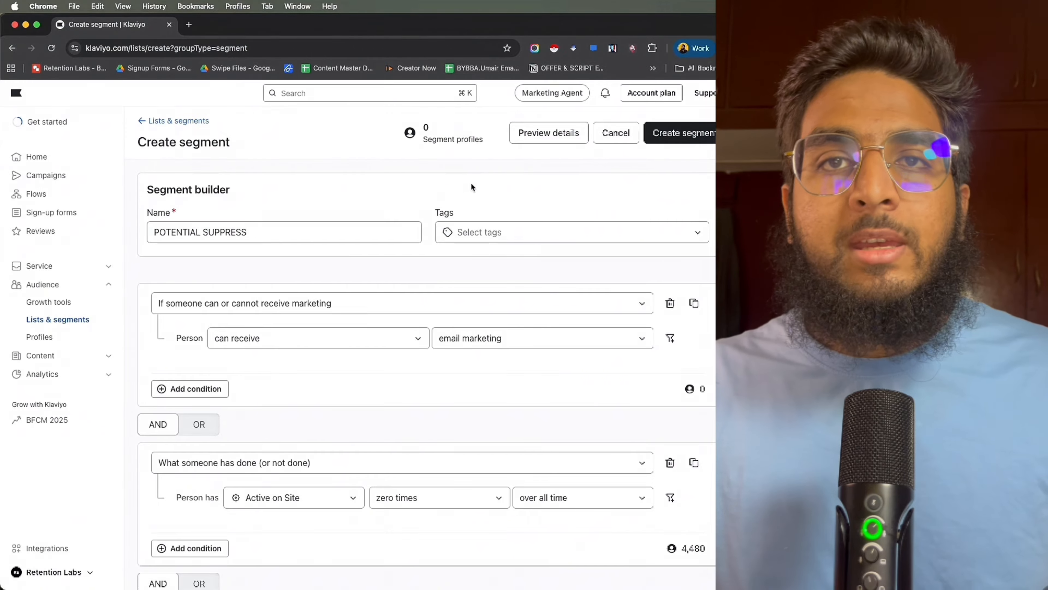
{"action": "left_click", "coordinate": [661, 140]}
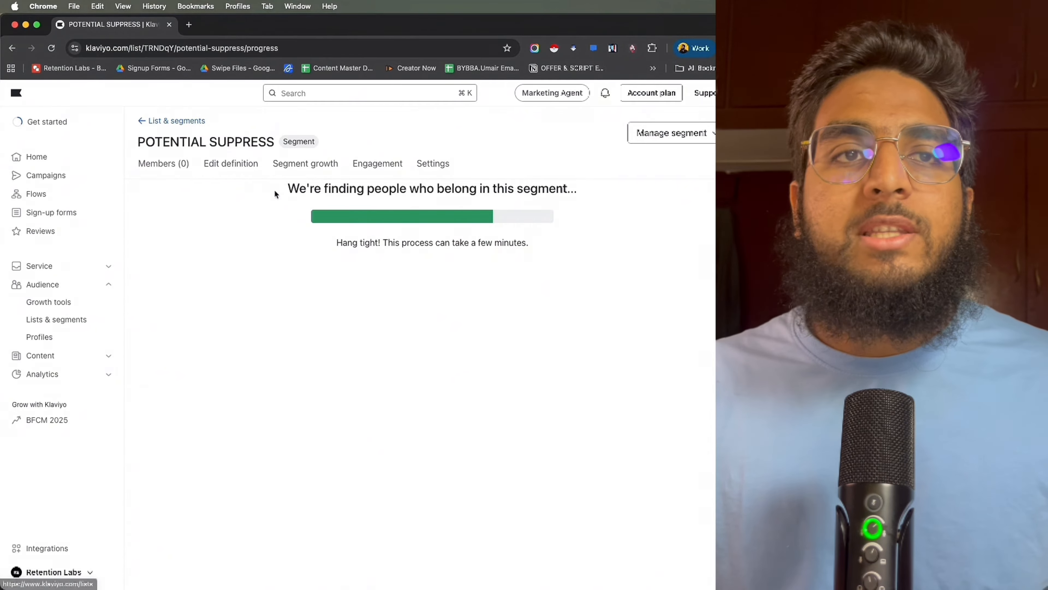
Step: From the lists and segments overview, request suppression of POTENTIAL SUPPRESS's current members, choosing to create a sunset flow instead
{"action": "left_click", "coordinate": [140, 121]}
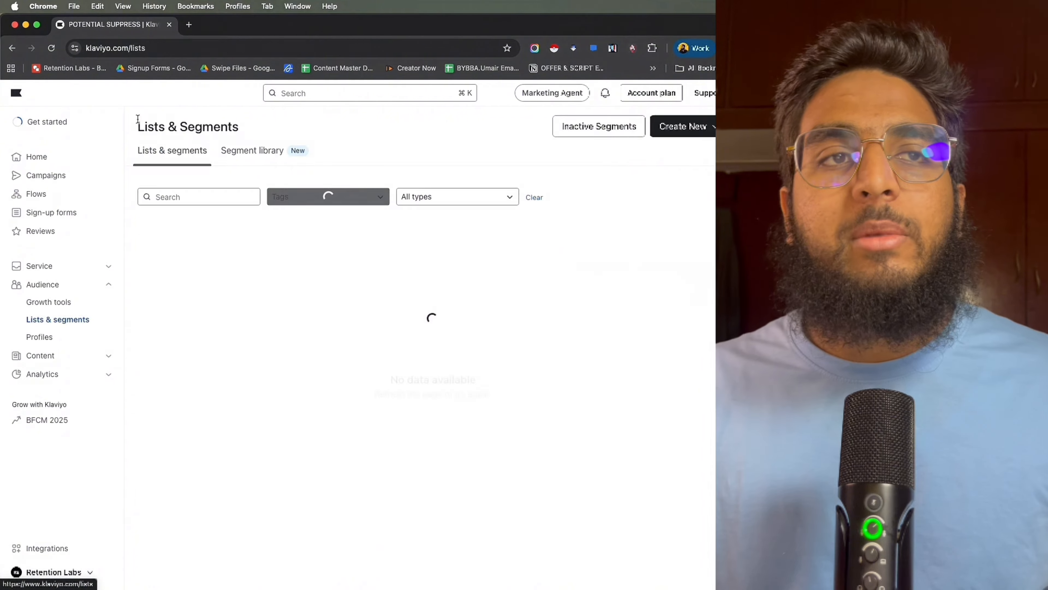
{"action": "left_click_drag", "start_coordinate": [134, 126], "coordinate": [268, 133]}
{"action": "left_click", "coordinate": [269, 133]}
{"action": "left_click", "coordinate": [149, 249]}
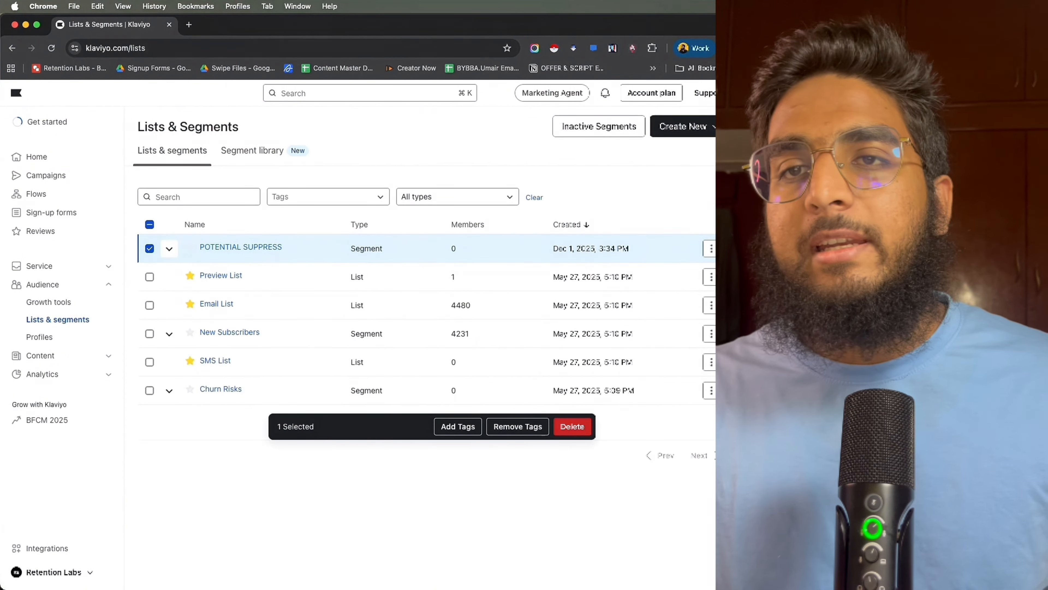
{"action": "left_click", "coordinate": [711, 250]}
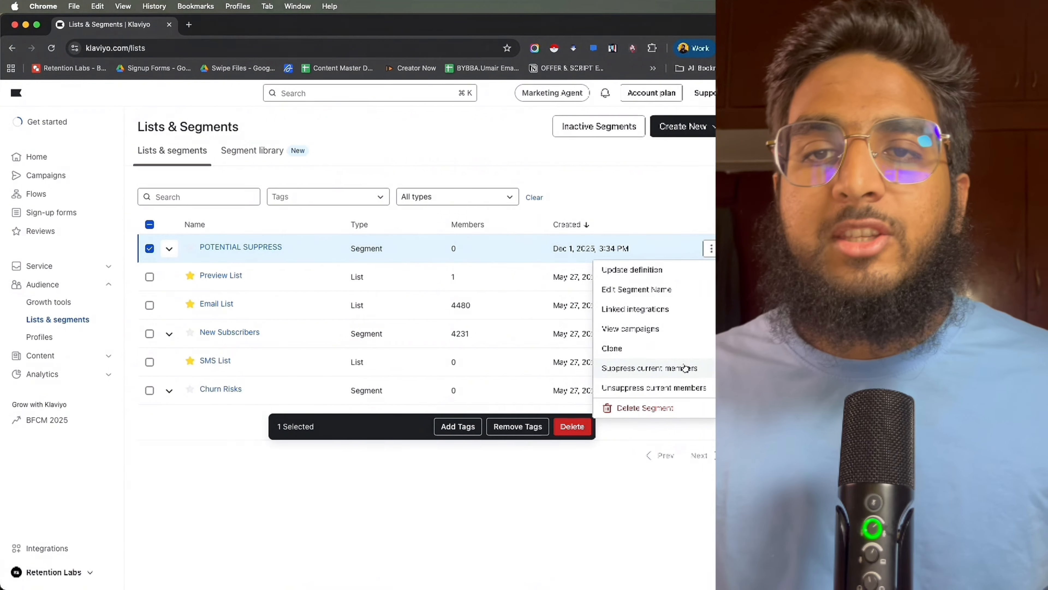
{"action": "left_click", "coordinate": [686, 367]}
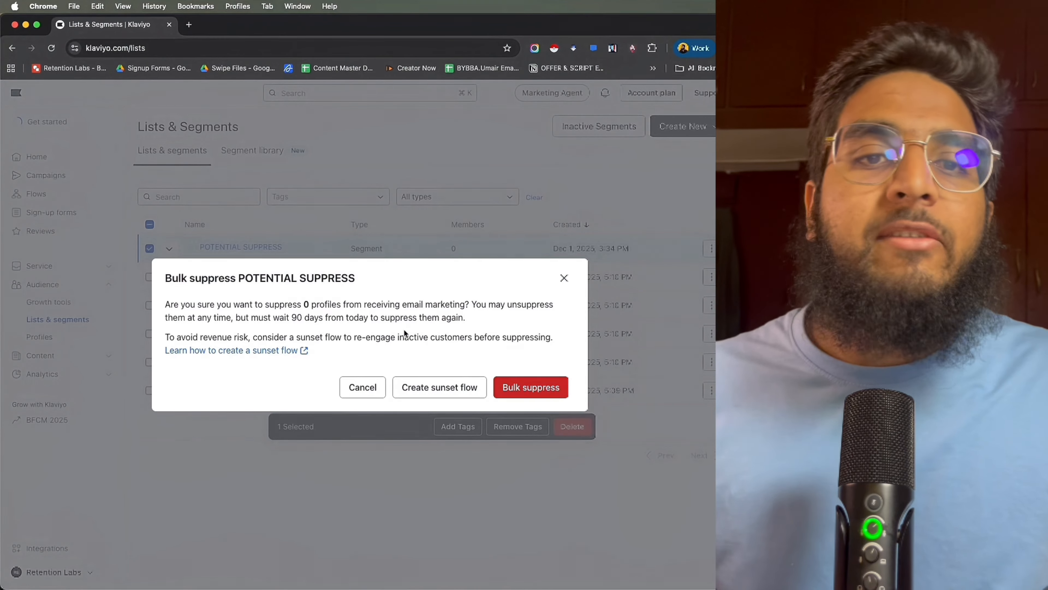
{"action": "left_click", "coordinate": [446, 388]}
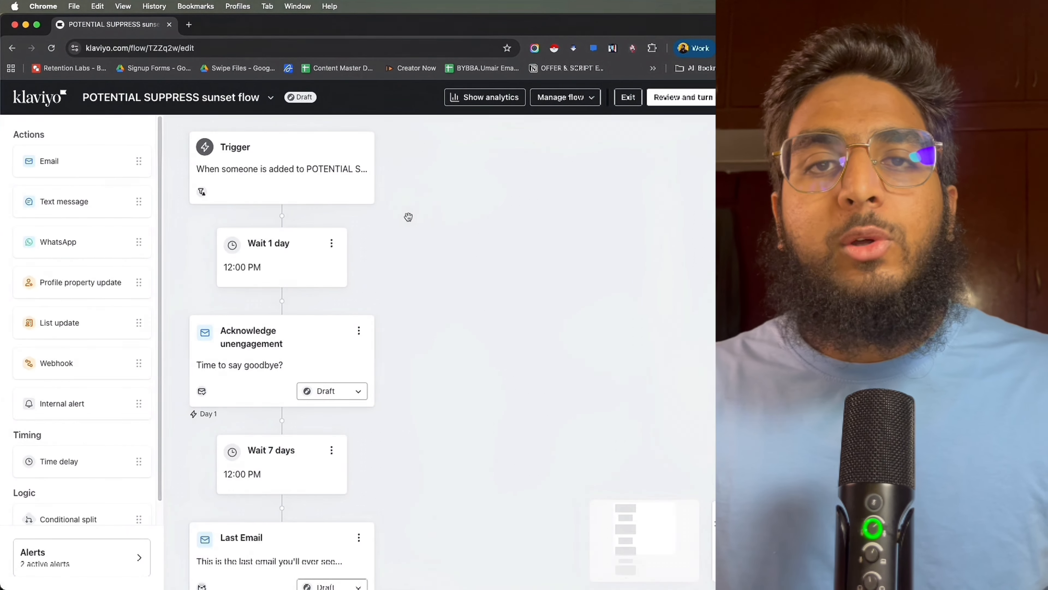
Step: Examine the sunset flow's trigger with its profile filters and the Acknowledge unengagement email's subject and template
{"action": "left_click", "coordinate": [327, 198]}
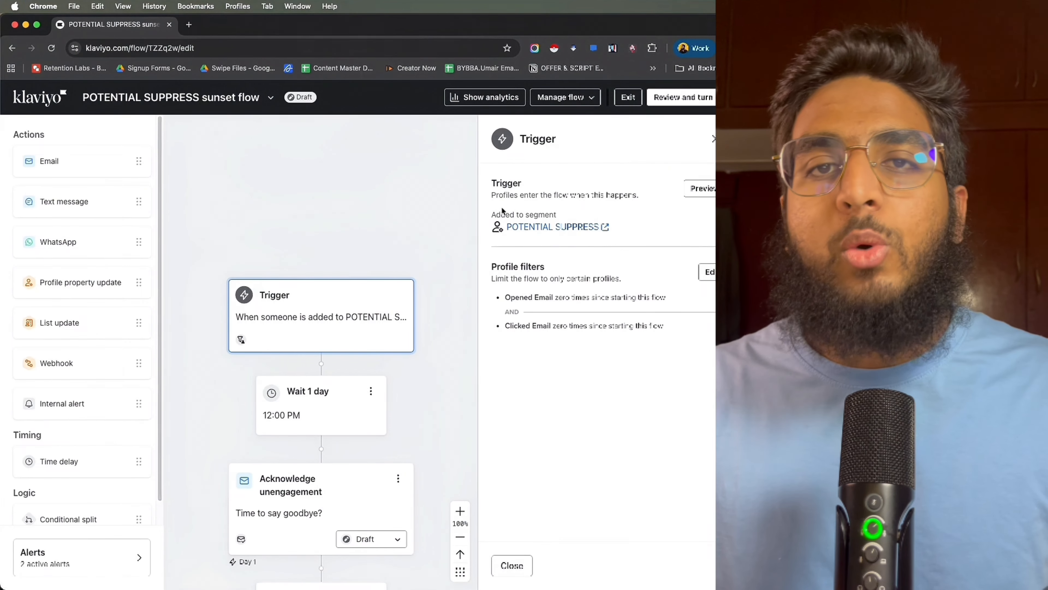
{"action": "left_click", "coordinate": [713, 139]}
{"action": "scroll", "coordinate": [503, 335], "scroll_direction": "down", "scroll_amount": 5}
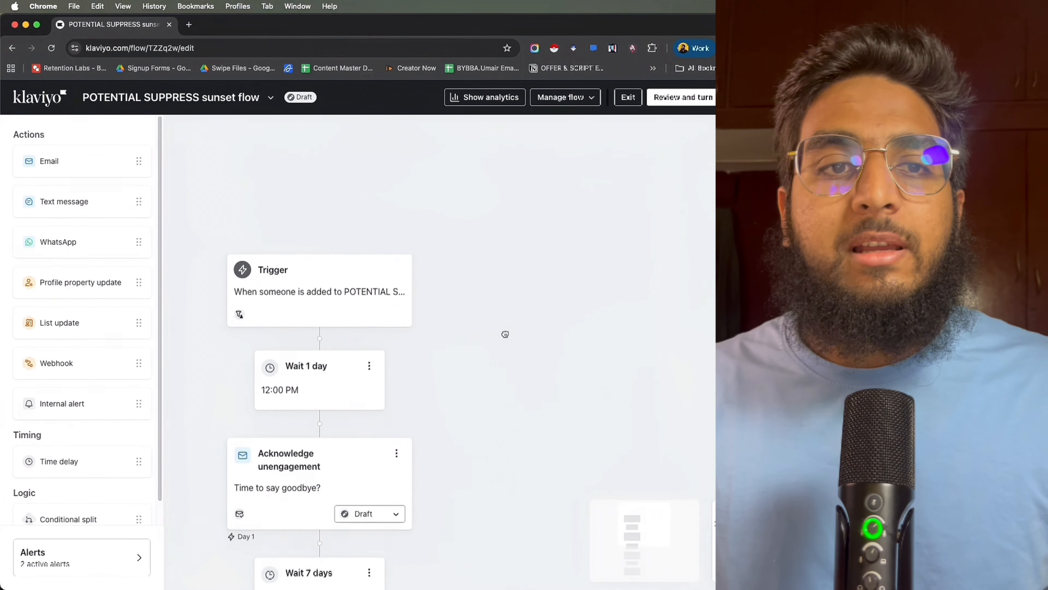
{"action": "scroll", "coordinate": [484, 438], "scroll_direction": "down", "scroll_amount": 3}
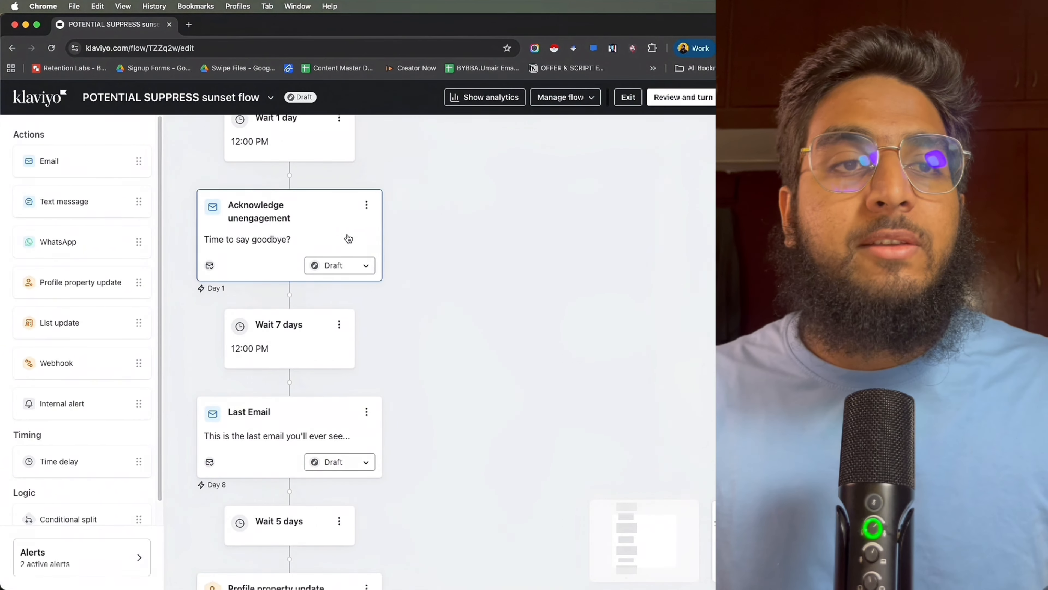
{"action": "left_click", "coordinate": [328, 239]}
{"action": "scroll", "coordinate": [609, 357], "scroll_direction": "down", "scroll_amount": 6}
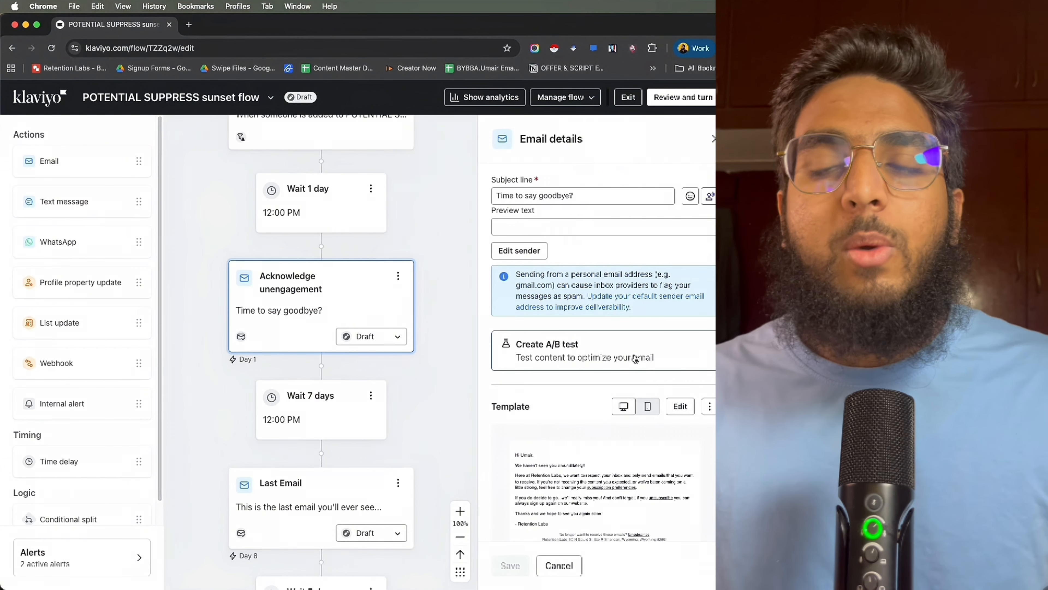
{"action": "scroll", "coordinate": [623, 367], "scroll_direction": "up", "scroll_amount": 2}
{"action": "scroll", "coordinate": [642, 378], "scroll_direction": "down", "scroll_amount": 5}
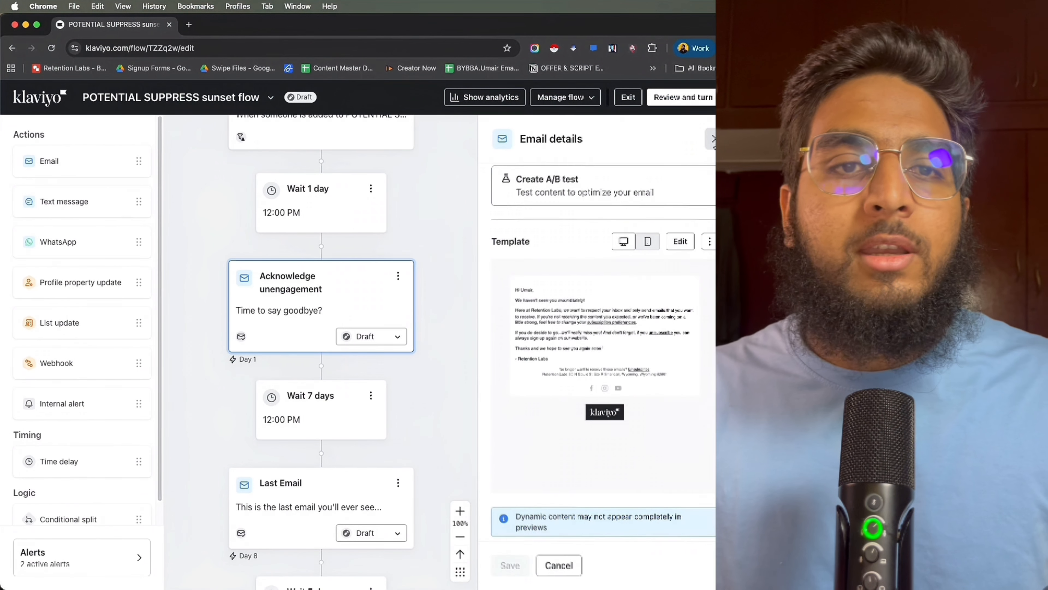
{"action": "left_click", "coordinate": [716, 139]}
Step: Examine the subject line and template of the flow's Last Email message
{"action": "scroll", "coordinate": [534, 277], "scroll_direction": "down", "scroll_amount": 3}
{"action": "left_click", "coordinate": [350, 367]}
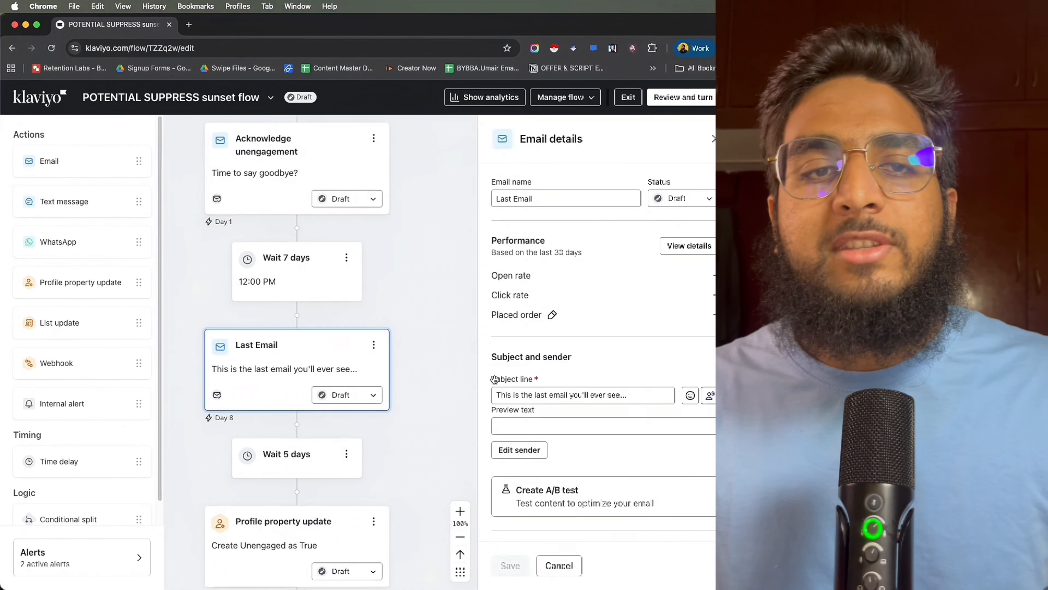
{"action": "scroll", "coordinate": [643, 413], "scroll_direction": "down", "scroll_amount": 3}
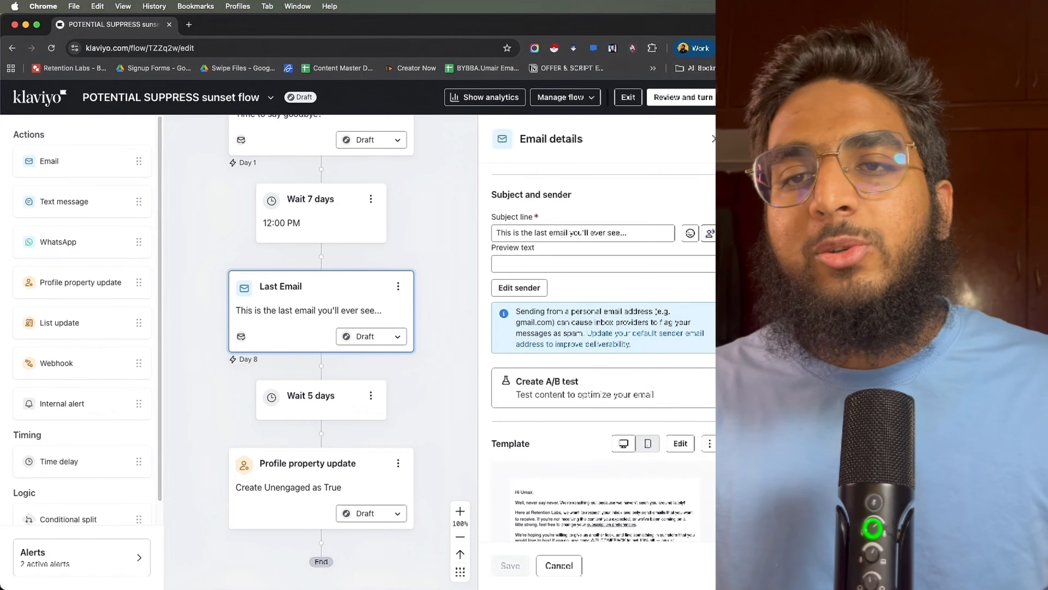
{"action": "scroll", "coordinate": [686, 470], "scroll_direction": "down", "scroll_amount": 5}
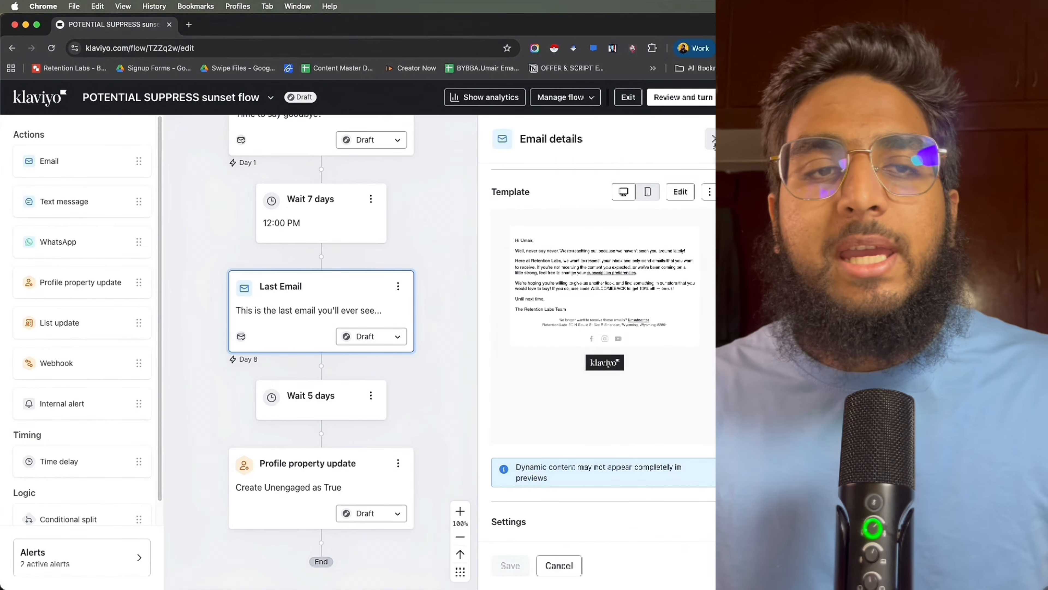
{"action": "left_click", "coordinate": [712, 140]}
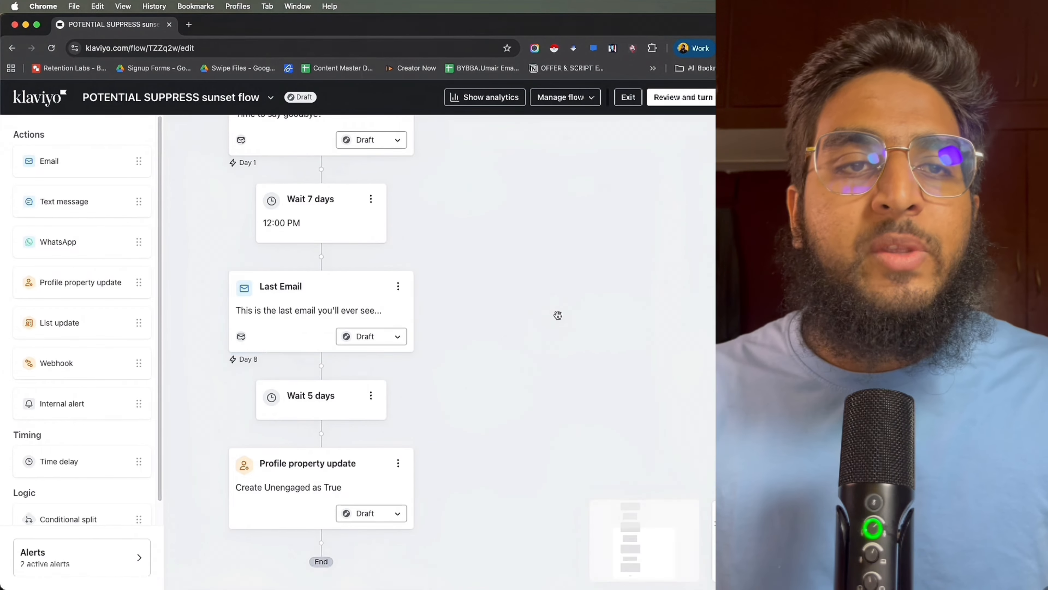
Step: Recheck the flow trigger's segment and profile filters, and review the flow through to the final profile property update
{"action": "scroll", "coordinate": [587, 306], "scroll_direction": "up", "scroll_amount": 3}
{"action": "scroll", "coordinate": [539, 250], "scroll_direction": "up", "scroll_amount": 5}
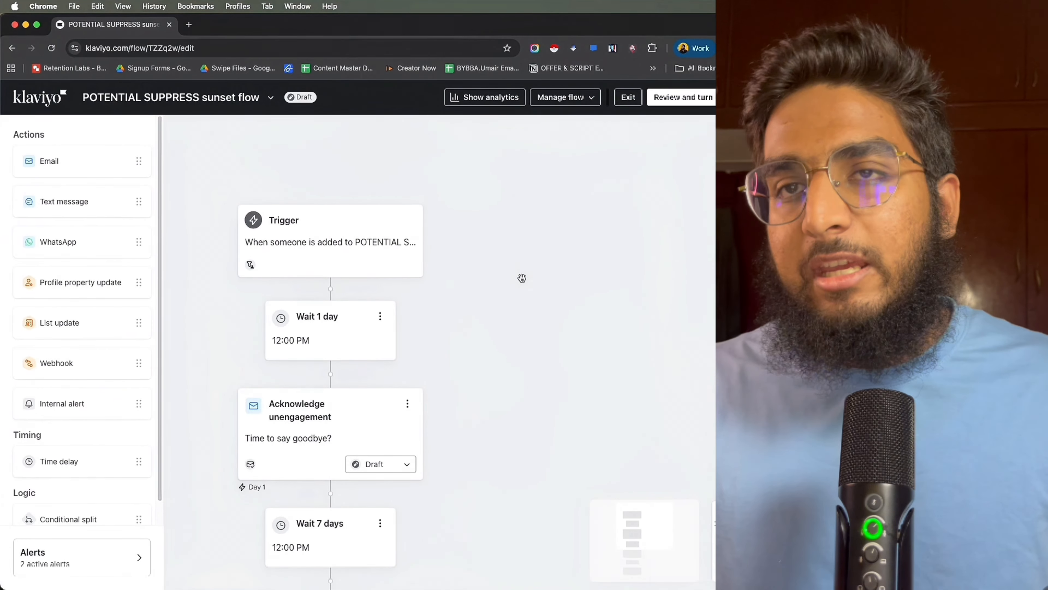
{"action": "left_click", "coordinate": [381, 230]}
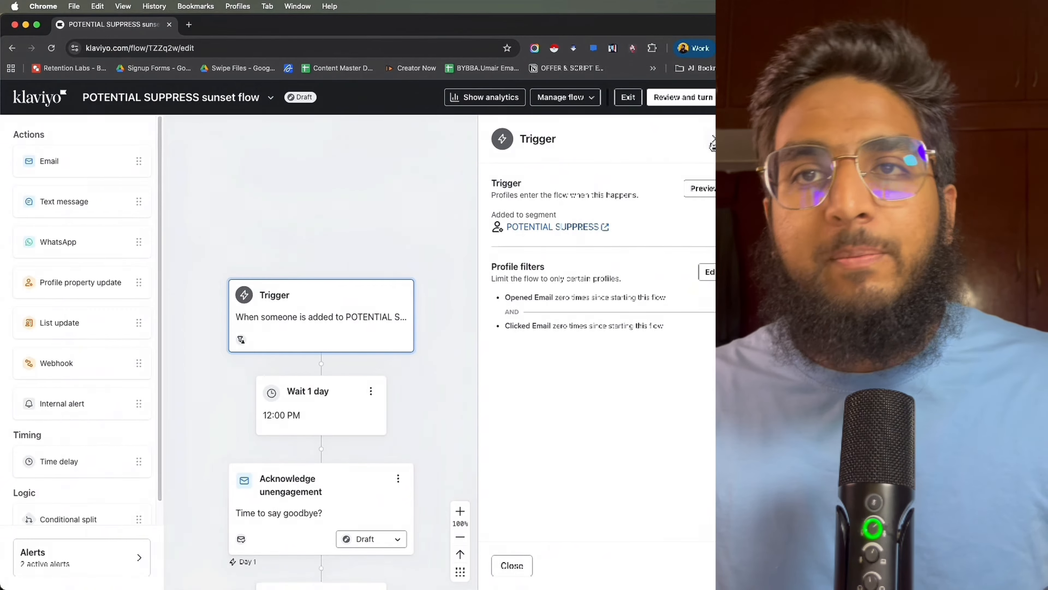
{"action": "left_click_drag", "start_coordinate": [446, 385], "coordinate": [442, 250]}
{"action": "scroll", "coordinate": [507, 302], "scroll_direction": "down", "scroll_amount": 5}
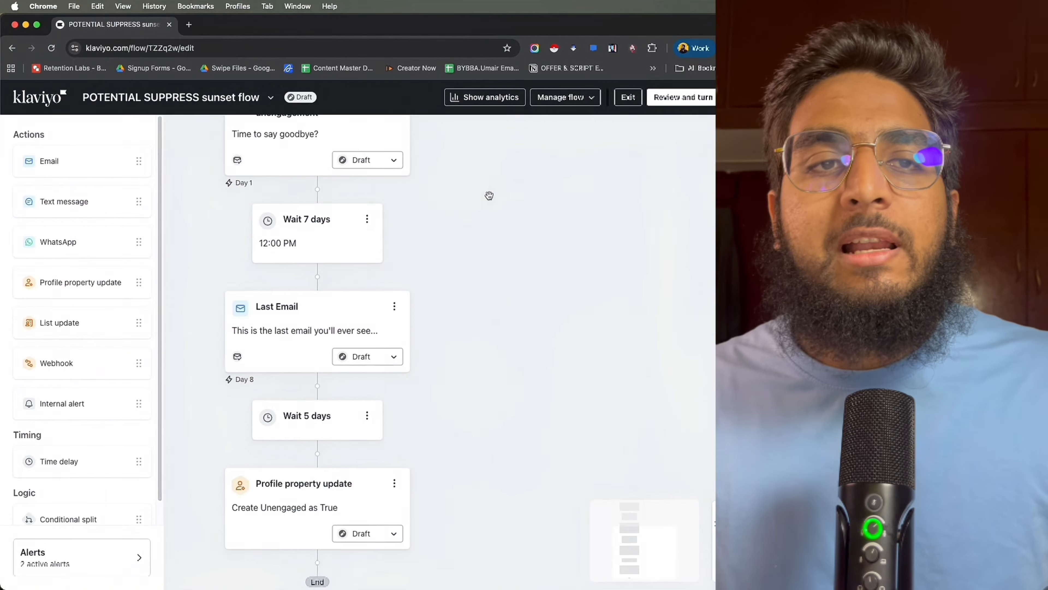
Step: Review the sunset flow's waits and emails, and examine the settings of its final Profile property update
{"action": "scroll", "coordinate": [487, 286], "scroll_direction": "down", "scroll_amount": 1}
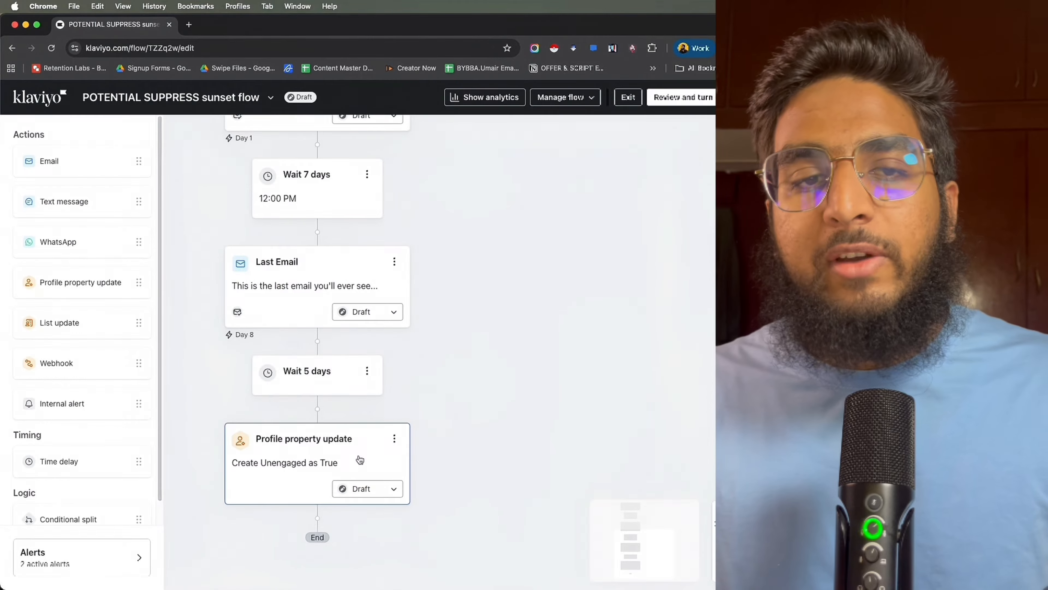
{"action": "scroll", "coordinate": [470, 290], "scroll_direction": "up", "scroll_amount": 3}
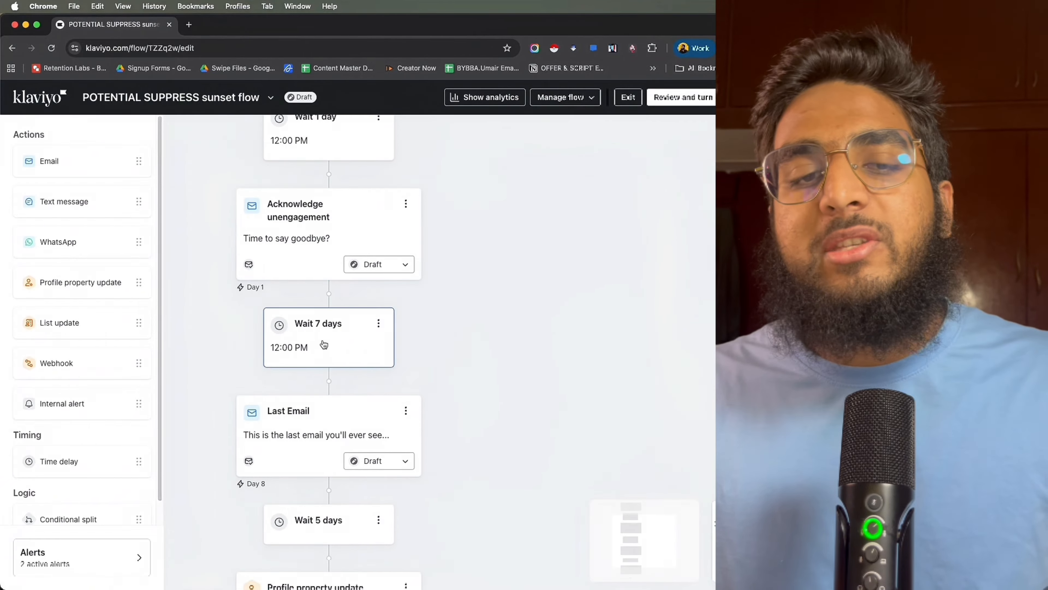
{"action": "scroll", "coordinate": [391, 369], "scroll_direction": "down", "scroll_amount": 3}
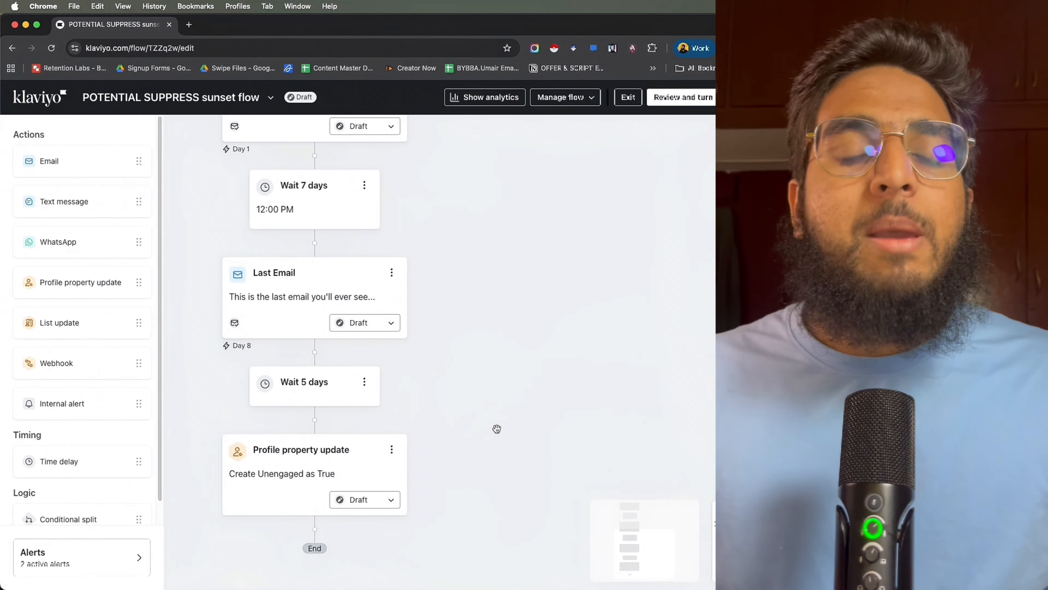
{"action": "scroll", "coordinate": [483, 372], "scroll_direction": "down", "scroll_amount": 5}
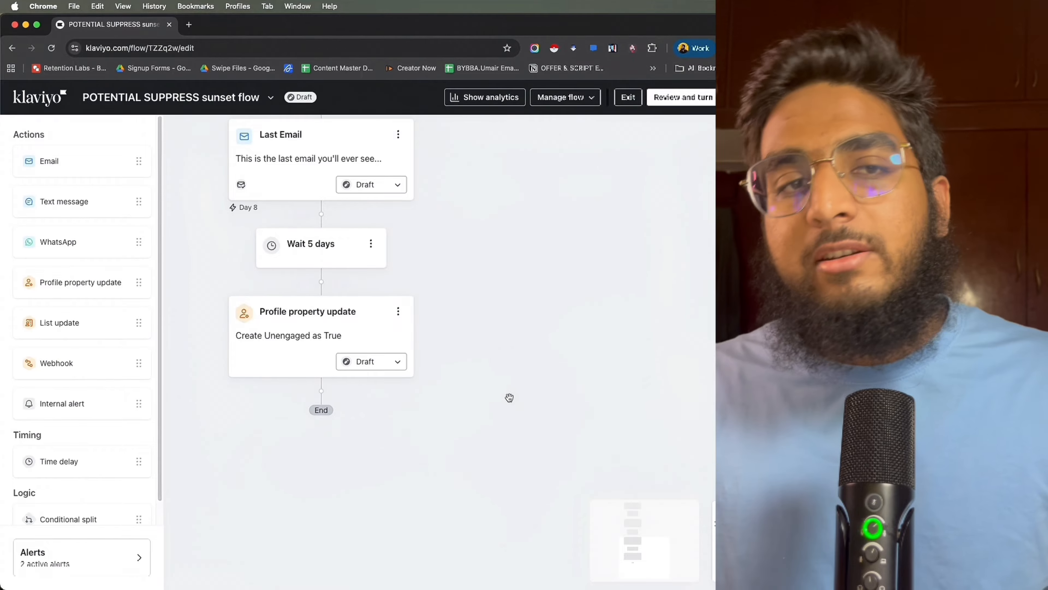
{"action": "scroll", "coordinate": [508, 396], "scroll_direction": "right", "scroll_amount": 2}
{"action": "left_click", "coordinate": [270, 288]}
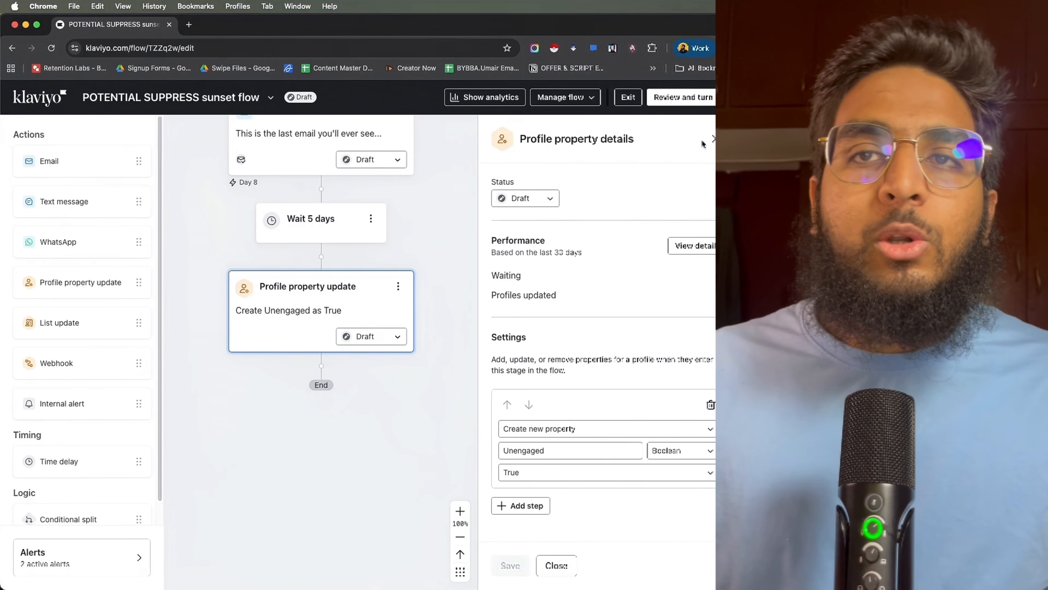
{"action": "left_click", "coordinate": [712, 139]}
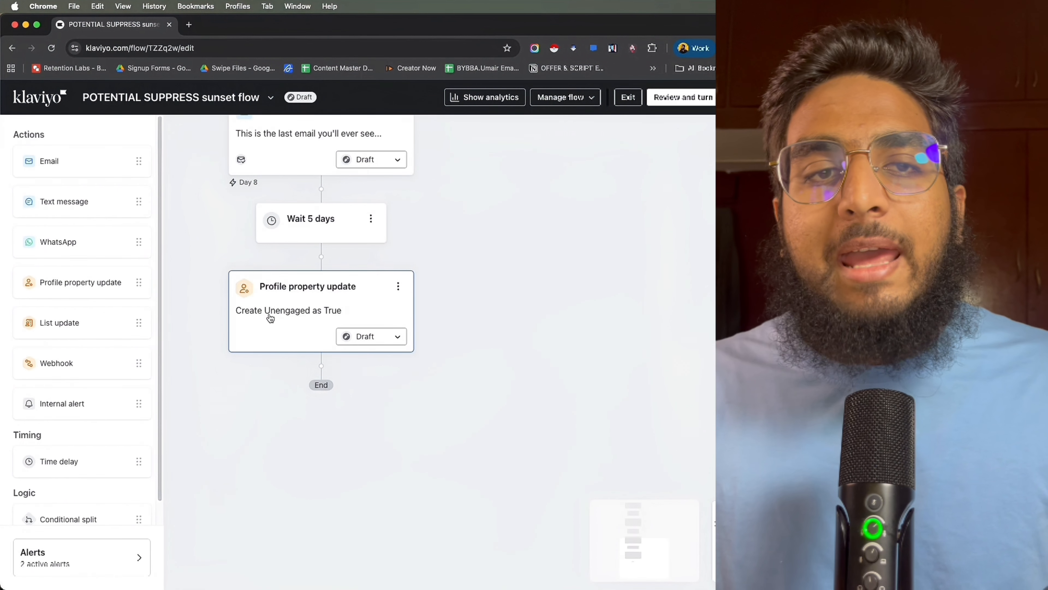
{"action": "scroll", "coordinate": [475, 322], "scroll_direction": "up", "scroll_amount": 3}
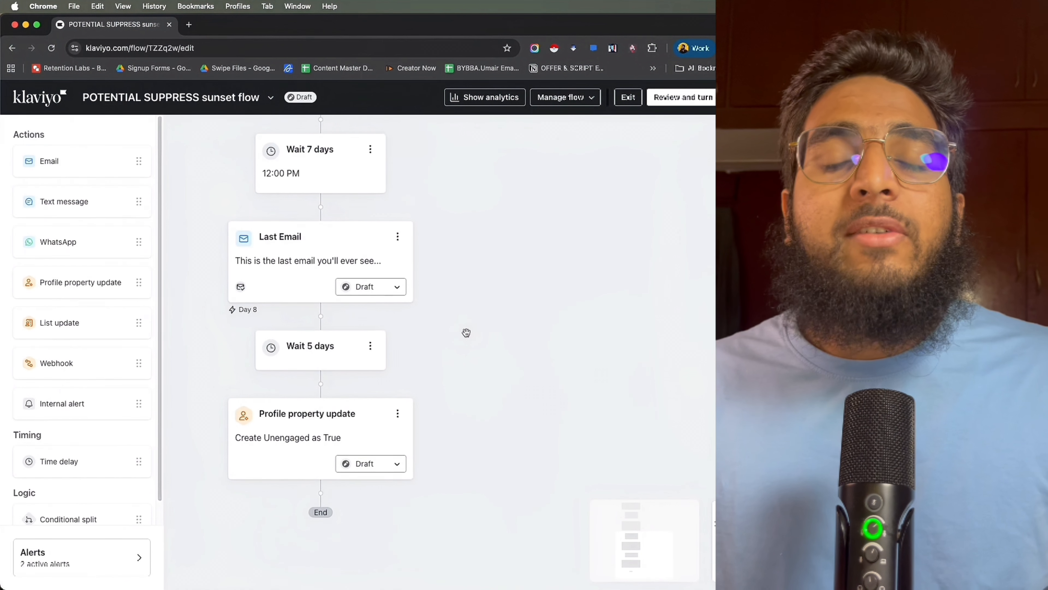
{"action": "scroll", "coordinate": [505, 252], "scroll_direction": "up", "scroll_amount": 3}
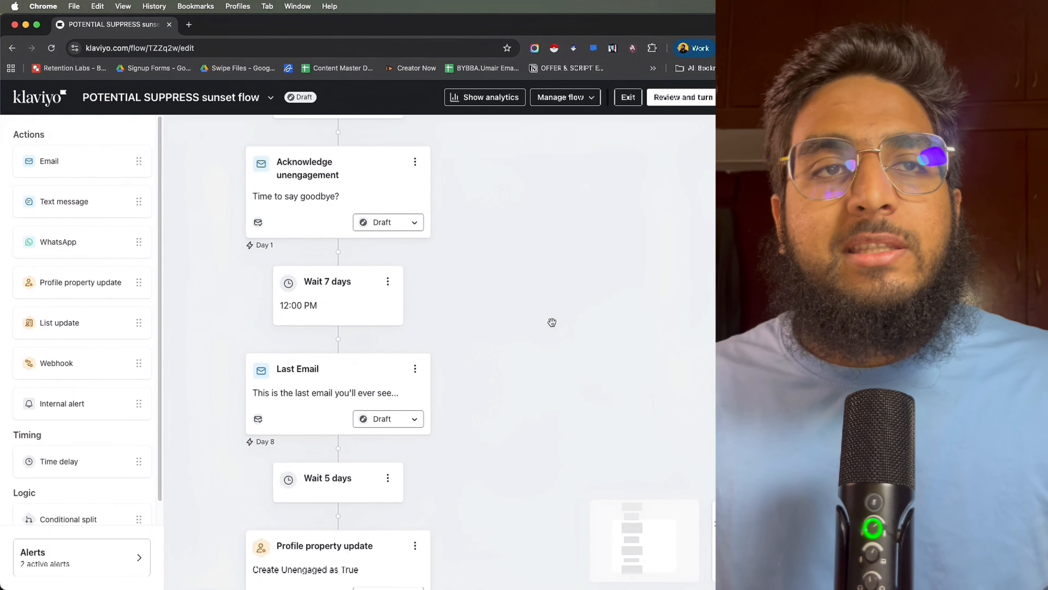
{"action": "scroll", "coordinate": [493, 385], "scroll_direction": "down", "scroll_amount": 1}
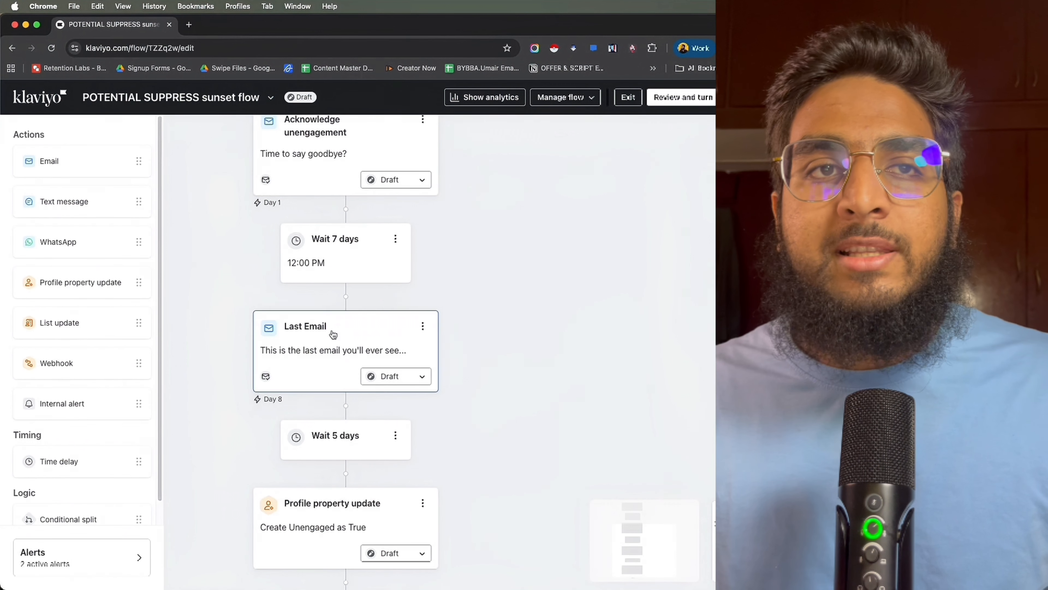
{"action": "scroll", "coordinate": [511, 375], "scroll_direction": "down", "scroll_amount": 2}
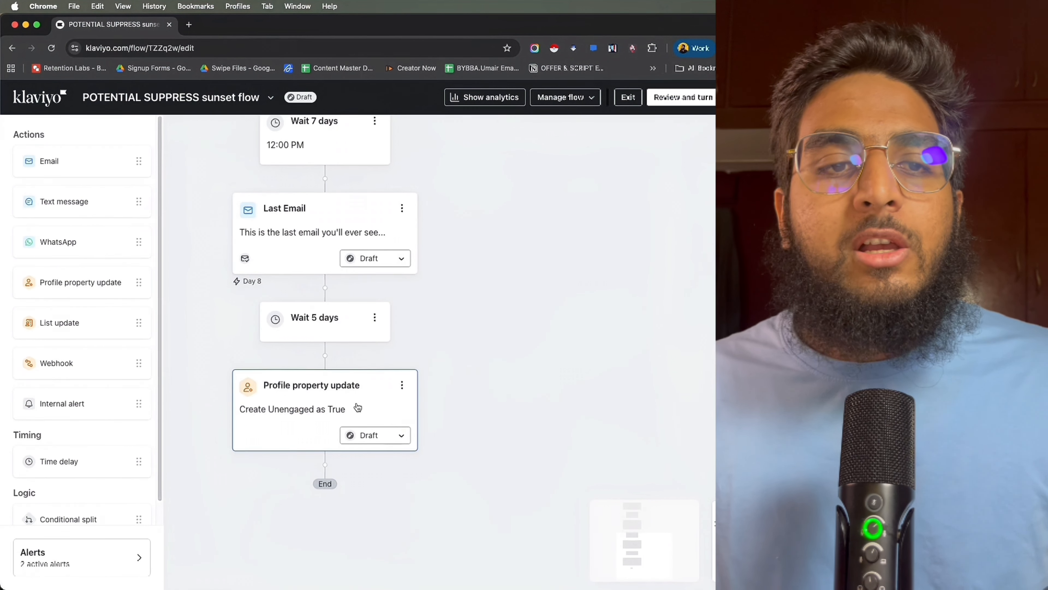
Step: Turn on the sunset flow by updating all its actions to Live now, and dismiss the congratulations message
{"action": "scroll", "coordinate": [547, 250], "scroll_direction": "up", "scroll_amount": 5}
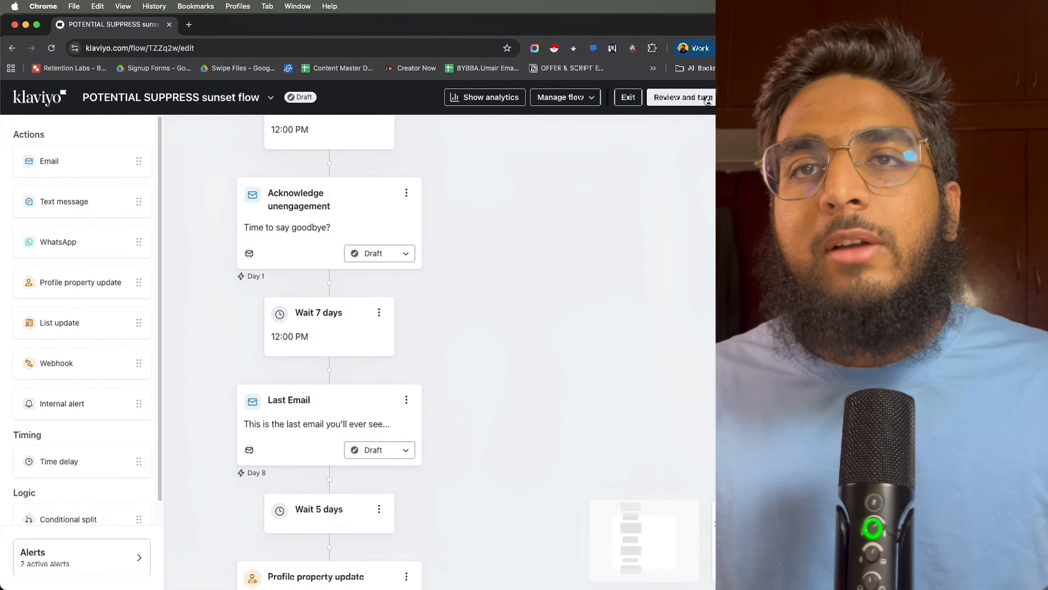
{"action": "left_click", "coordinate": [707, 101]}
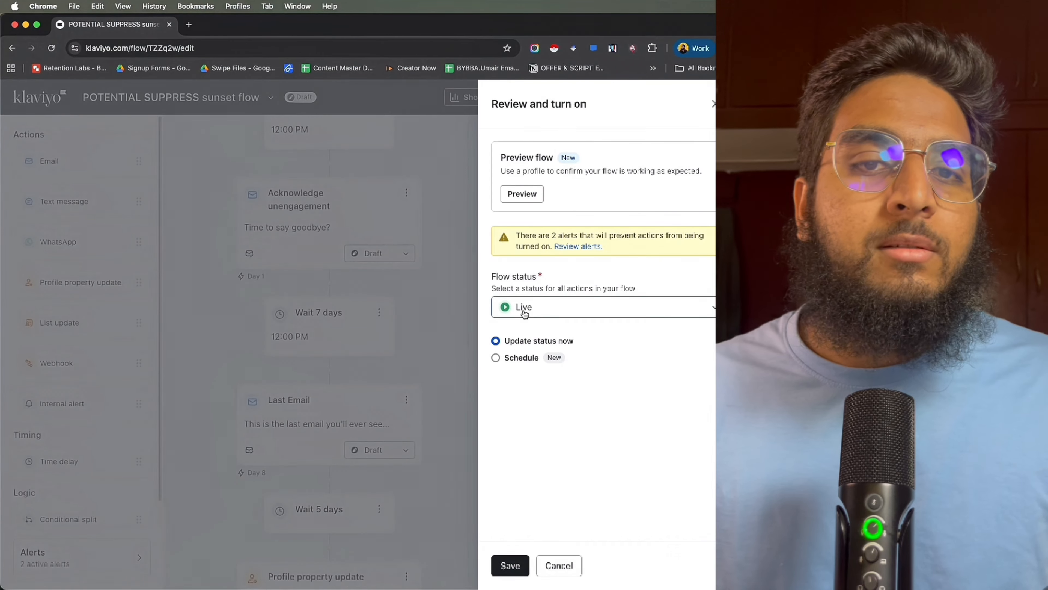
{"action": "left_click", "coordinate": [508, 560]}
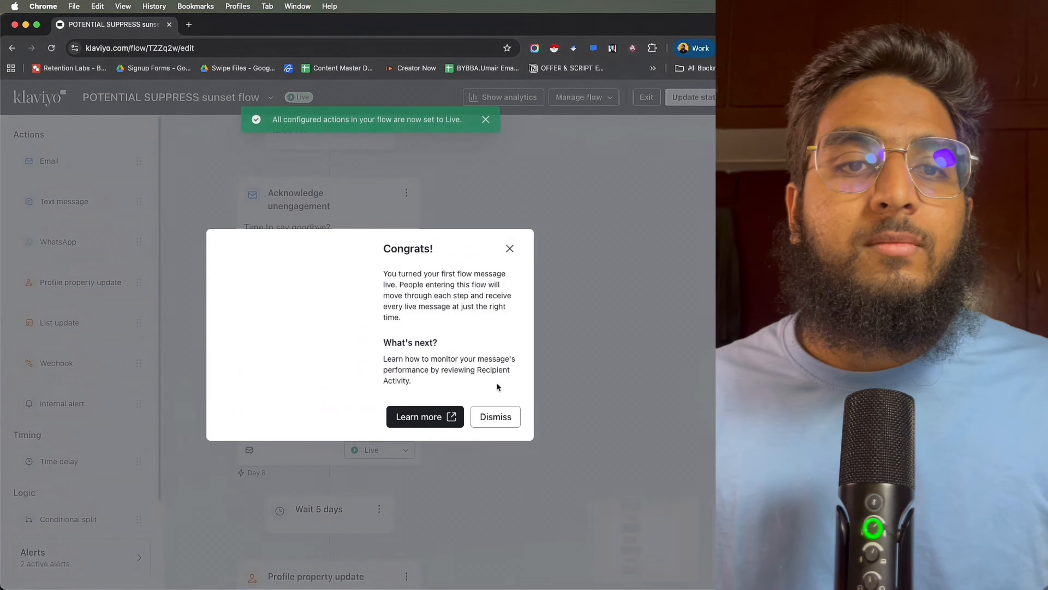
{"action": "left_click", "coordinate": [496, 417]}
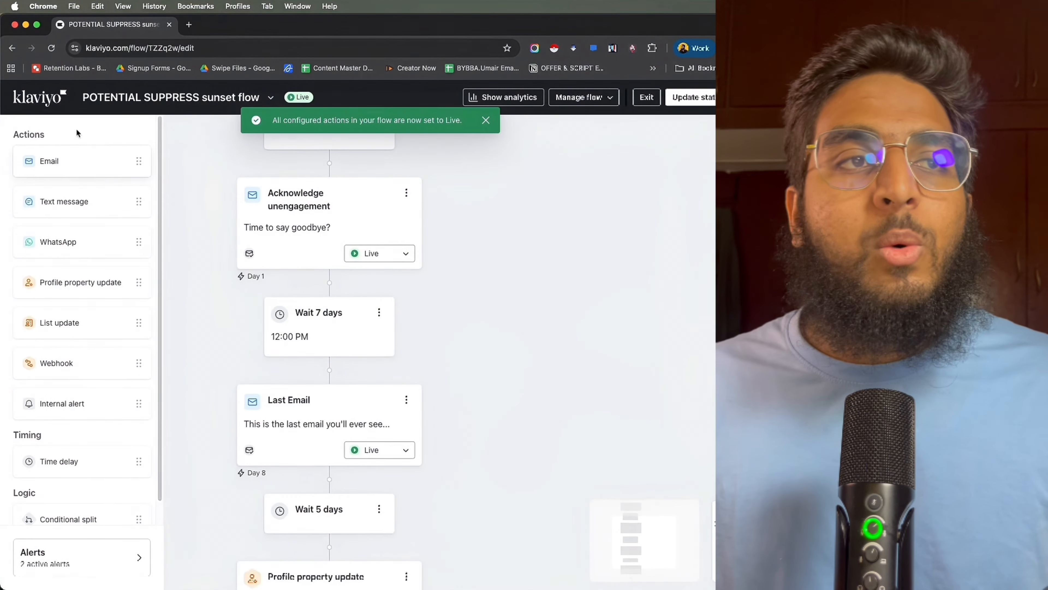
Step: Leave the flow editor and start a new segment from Lists & Segments named SUPPRESS THESE PROFILES
{"action": "left_click", "coordinate": [43, 104]}
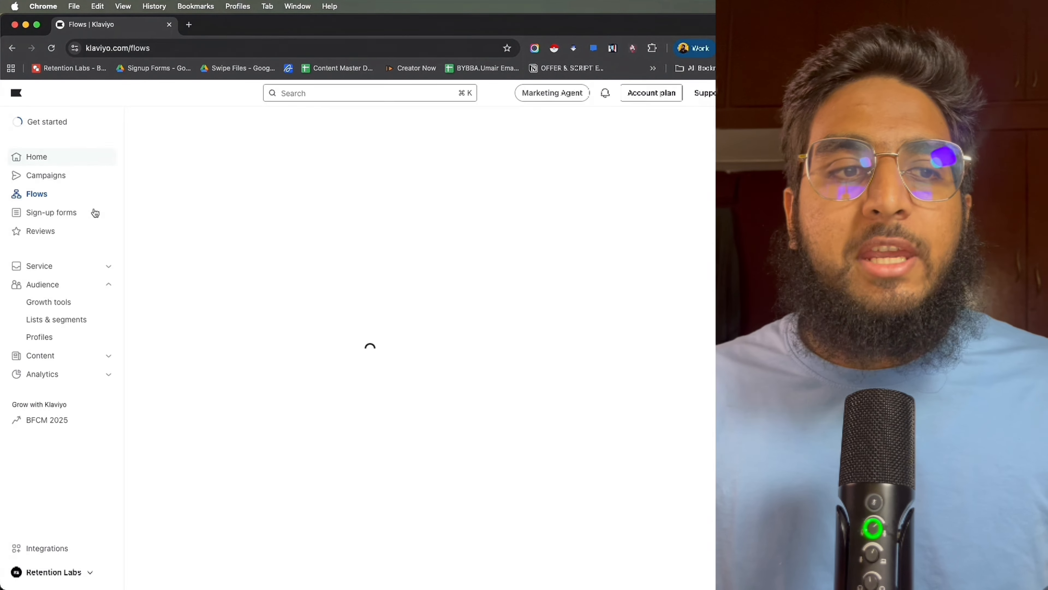
{"action": "left_click", "coordinate": [74, 324]}
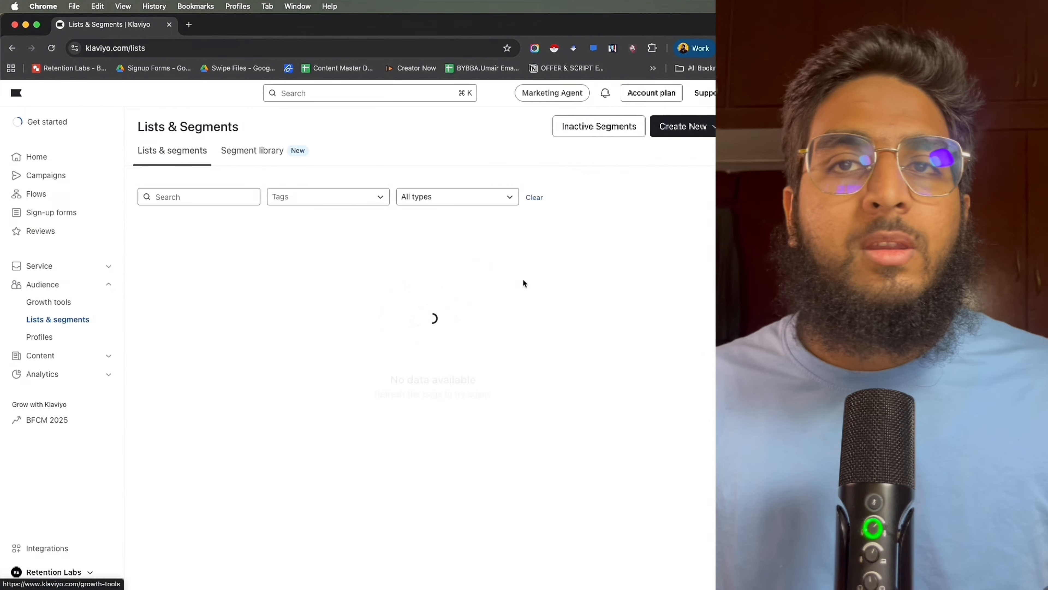
{"action": "left_click", "coordinate": [683, 126]}
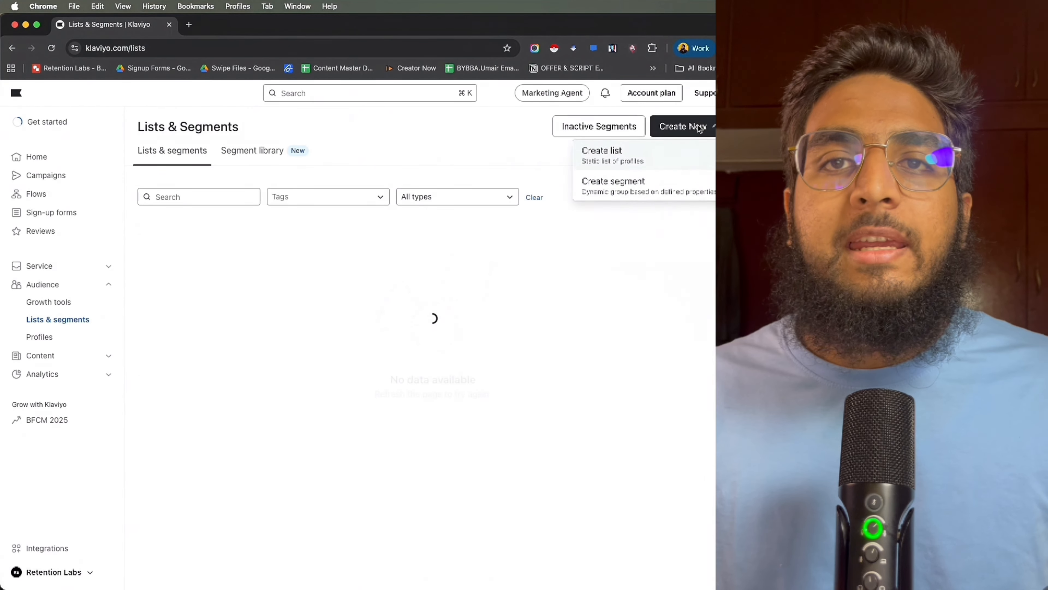
{"action": "left_click", "coordinate": [676, 188]}
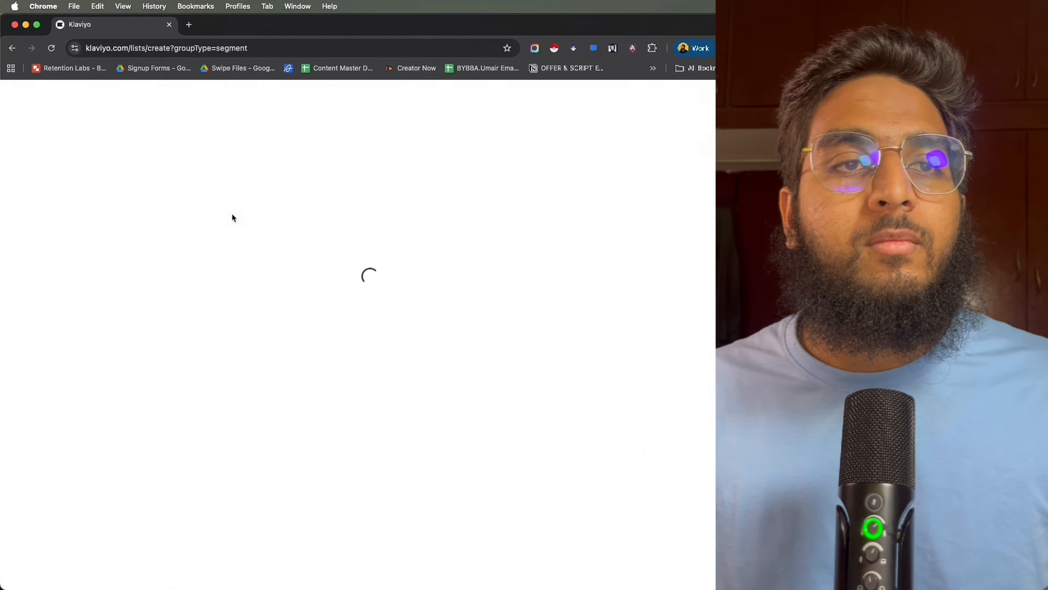
{"action": "left_click", "coordinate": [278, 229]}
{"action": "type", "text": "SUPP"}
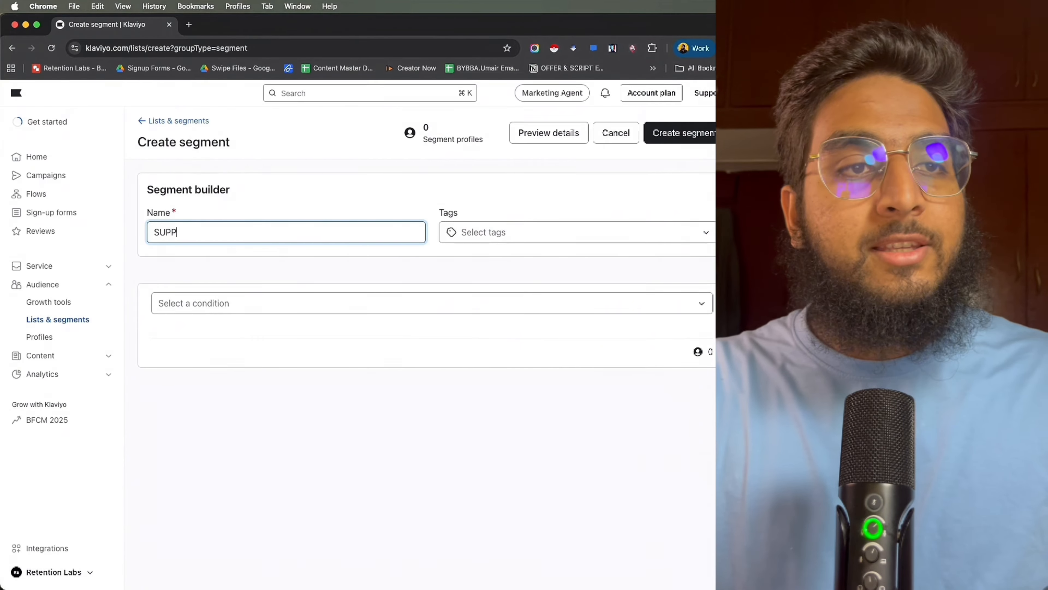
{"action": "type", "text": "RESS THES"}
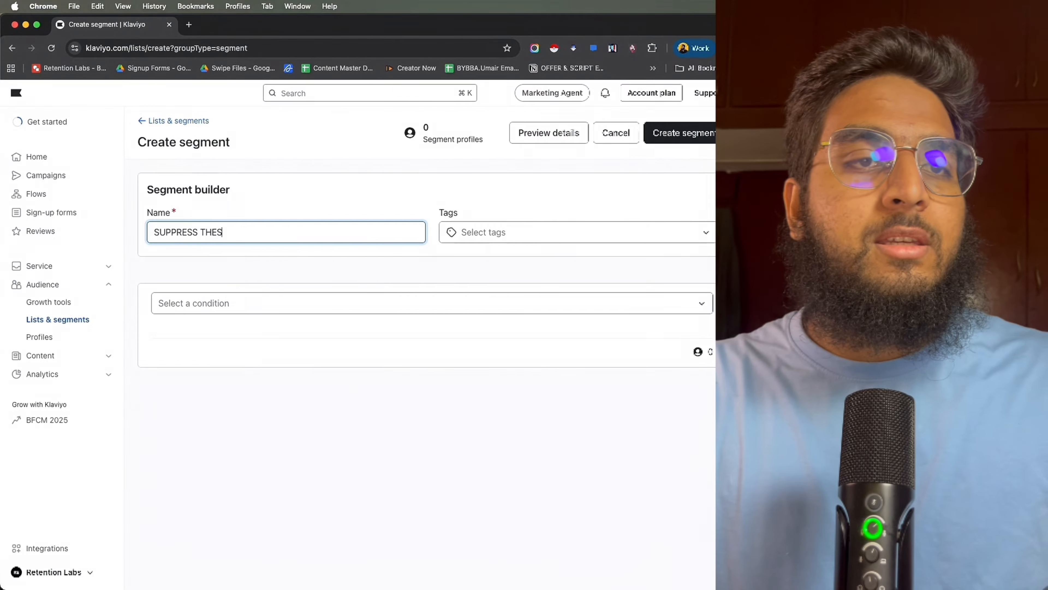
{"action": "type", "text": "E PROFILES"}
Step: Add a "Properties about someone" condition to the segment using the Viewed Items property
{"action": "left_click", "coordinate": [245, 304]}
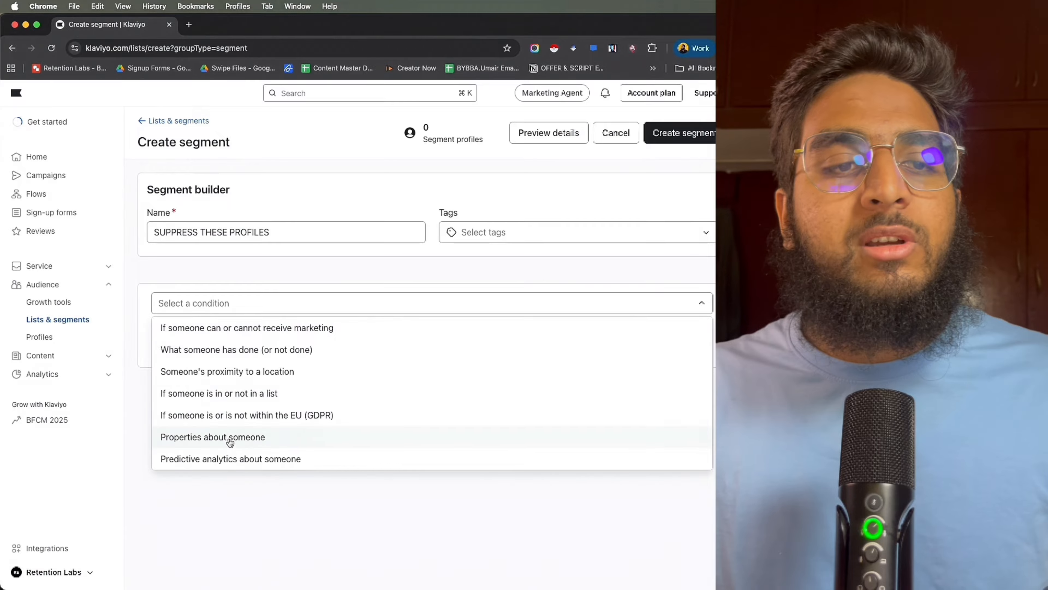
{"action": "left_click", "coordinate": [202, 444]}
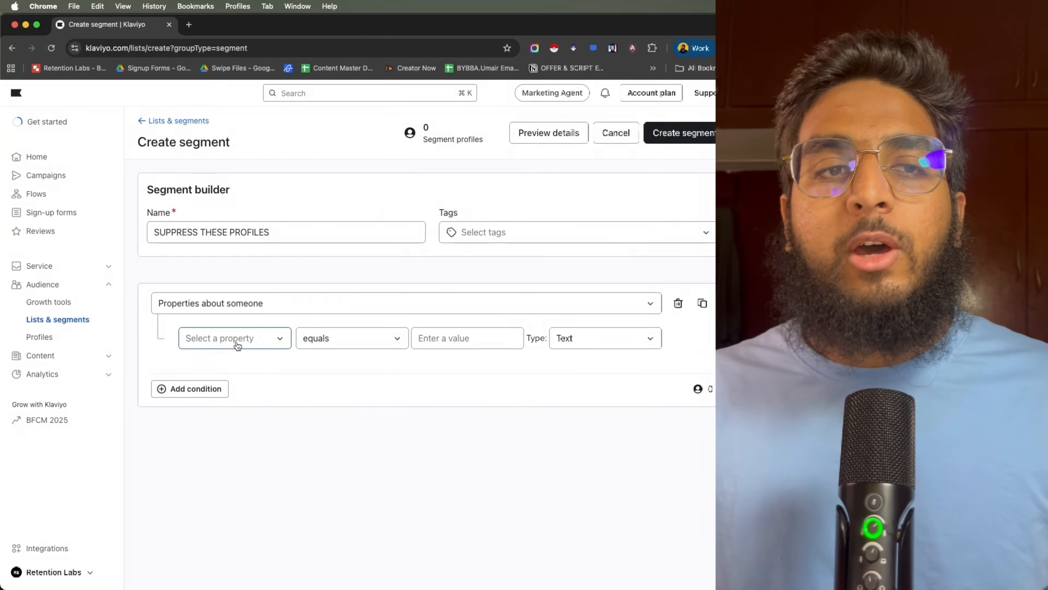
{"action": "left_click", "coordinate": [238, 346]}
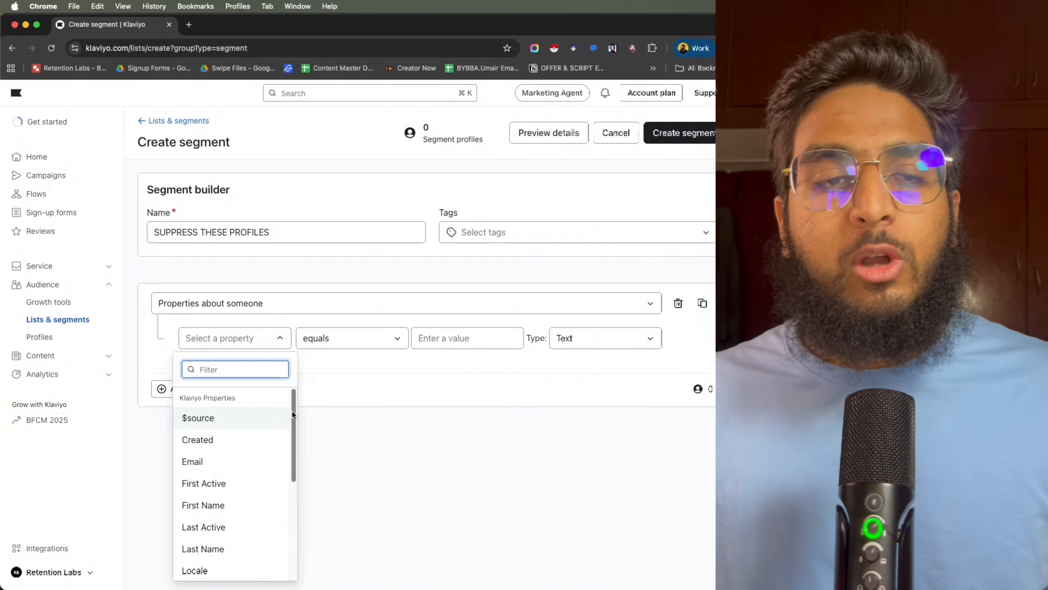
{"action": "left_click_drag", "start_coordinate": [291, 410], "coordinate": [293, 450]}
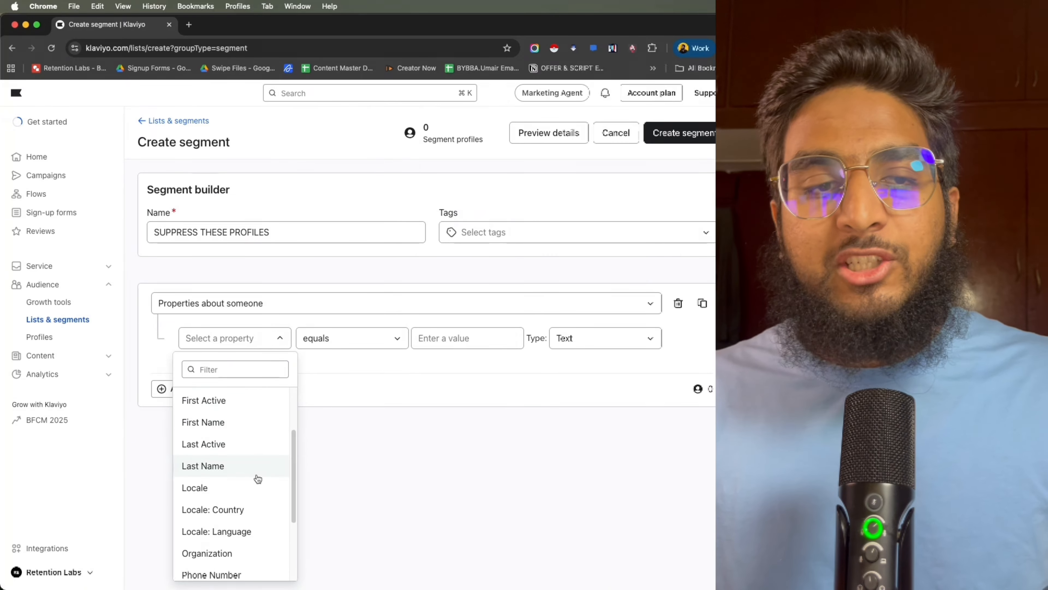
{"action": "scroll", "coordinate": [245, 527], "scroll_direction": "down", "scroll_amount": 2}
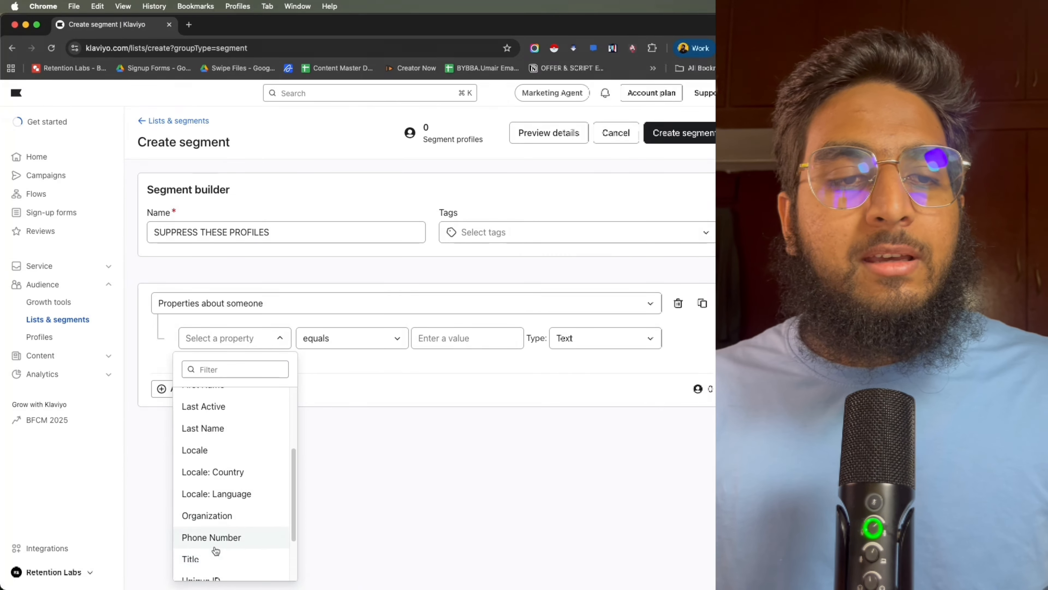
{"action": "scroll", "coordinate": [236, 519], "scroll_direction": "down", "scroll_amount": 3}
{"action": "left_click", "coordinate": [237, 524]}
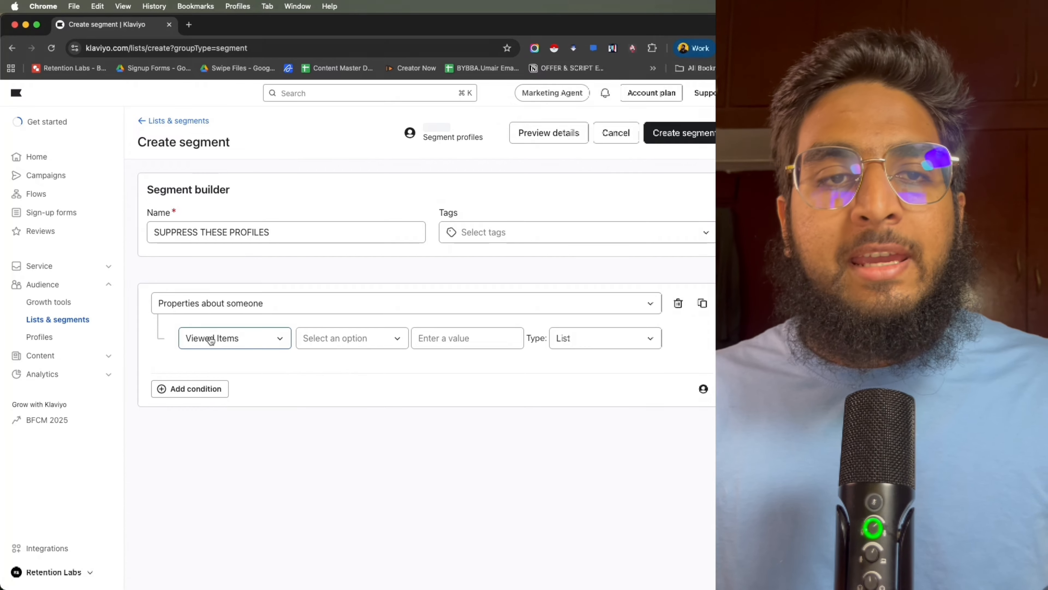
Step: Set the Viewed Items condition's type to Boolean with the option "is true"
{"action": "left_click", "coordinate": [640, 340]}
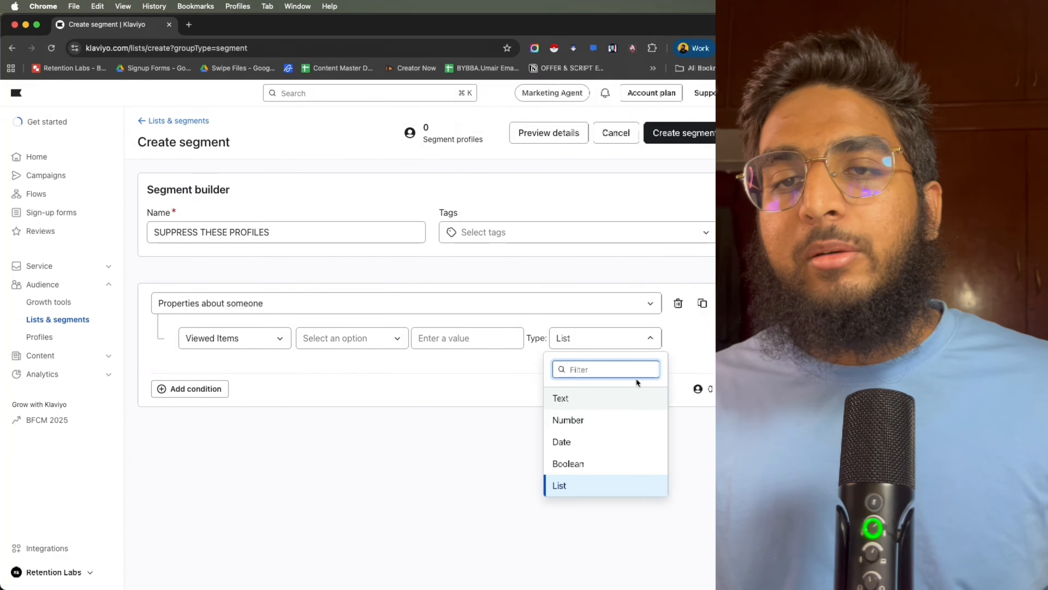
{"action": "type", "text": "bool"}
{"action": "key", "text": "Return"}
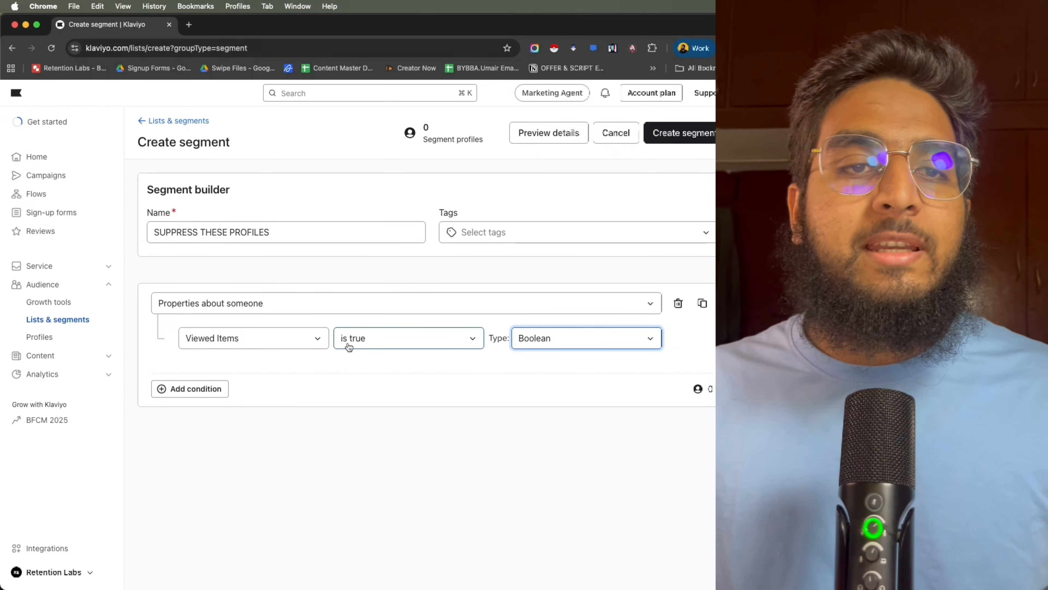
{"action": "left_click", "coordinate": [403, 343]}
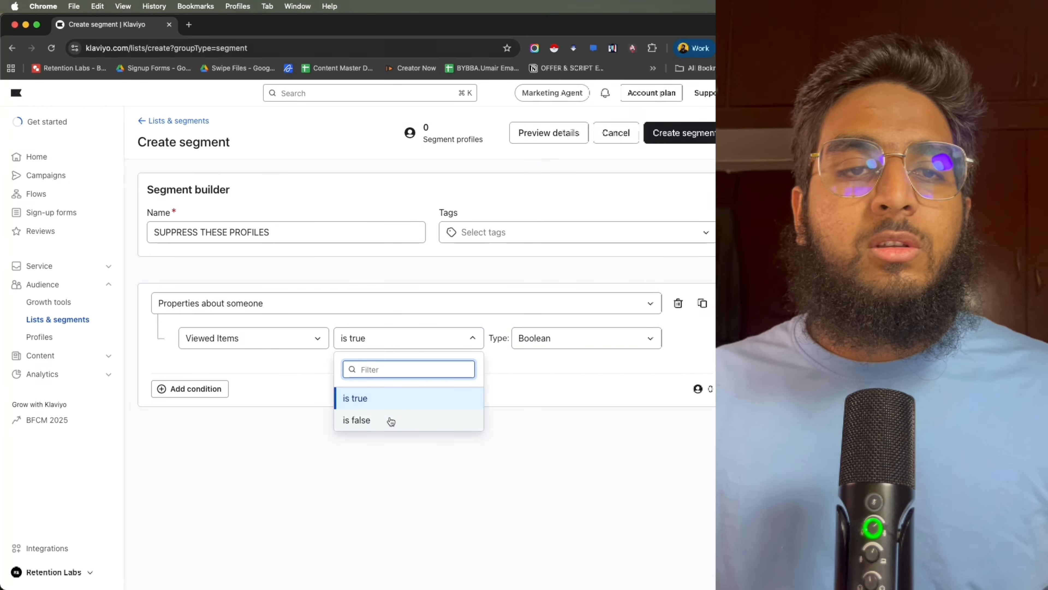
{"action": "left_click", "coordinate": [289, 403]}
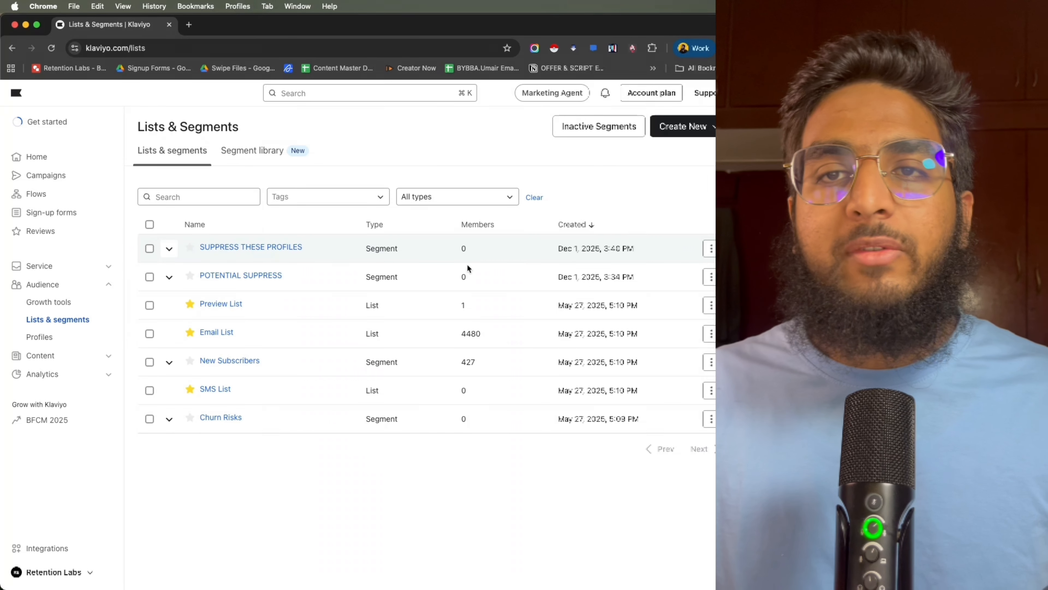
Step: Bulk suppress the current members of the SUPPRESS THESE PROFILES segment, and repeat the request a second time
{"action": "left_click", "coordinate": [710, 248]}
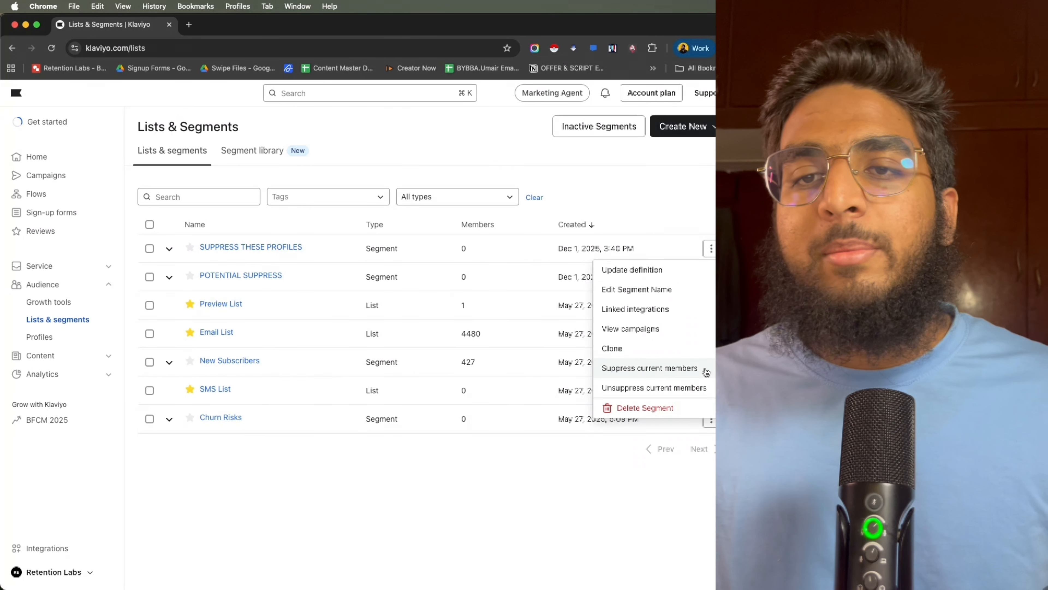
{"action": "left_click", "coordinate": [661, 368]}
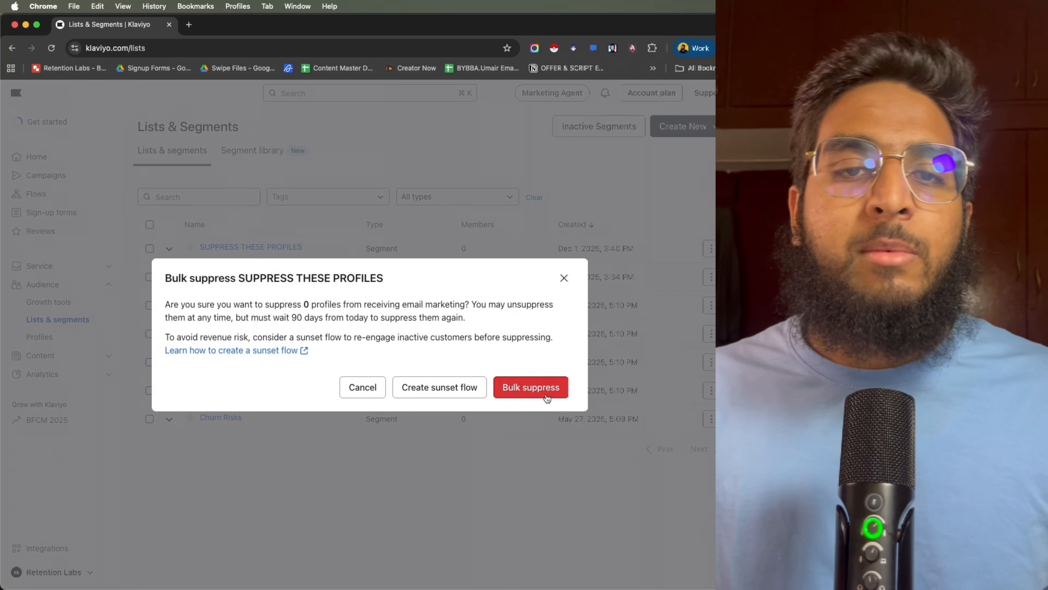
{"action": "left_click", "coordinate": [509, 389]}
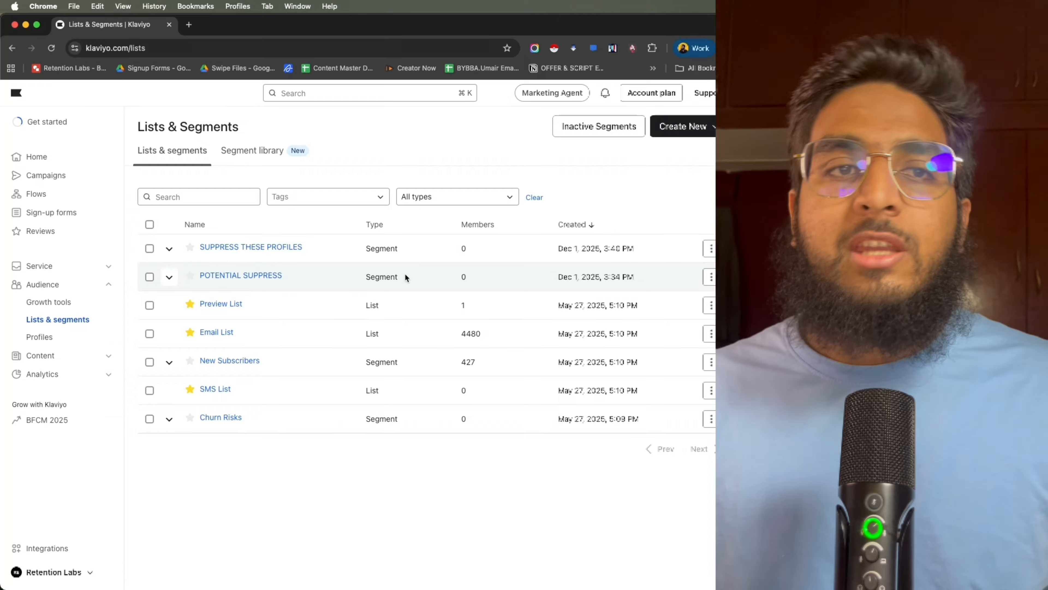
{"action": "left_click", "coordinate": [710, 249]}
{"action": "left_click", "coordinate": [677, 368]}
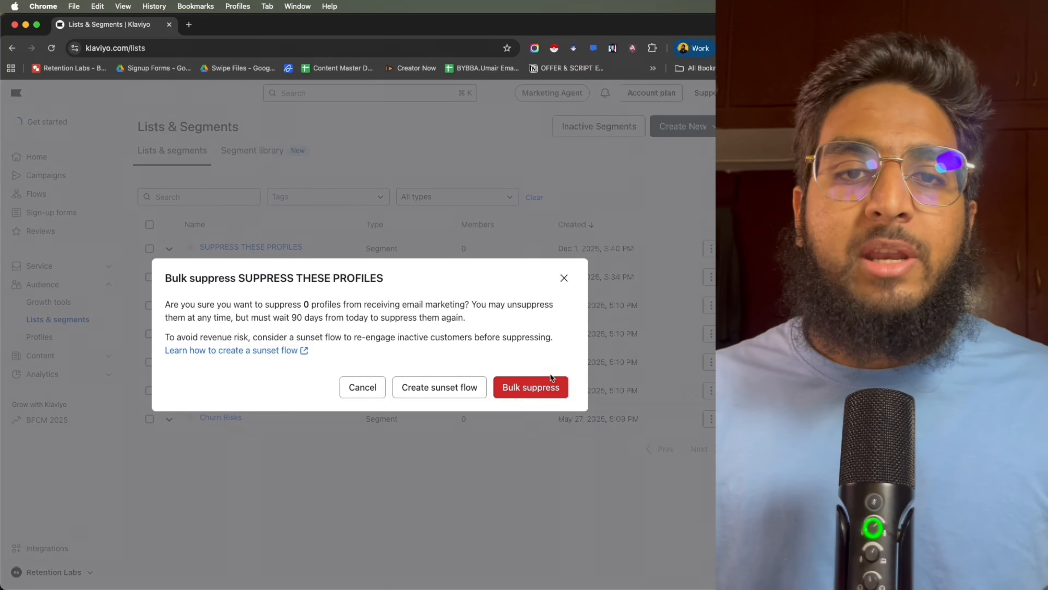
{"action": "left_click", "coordinate": [510, 389]}
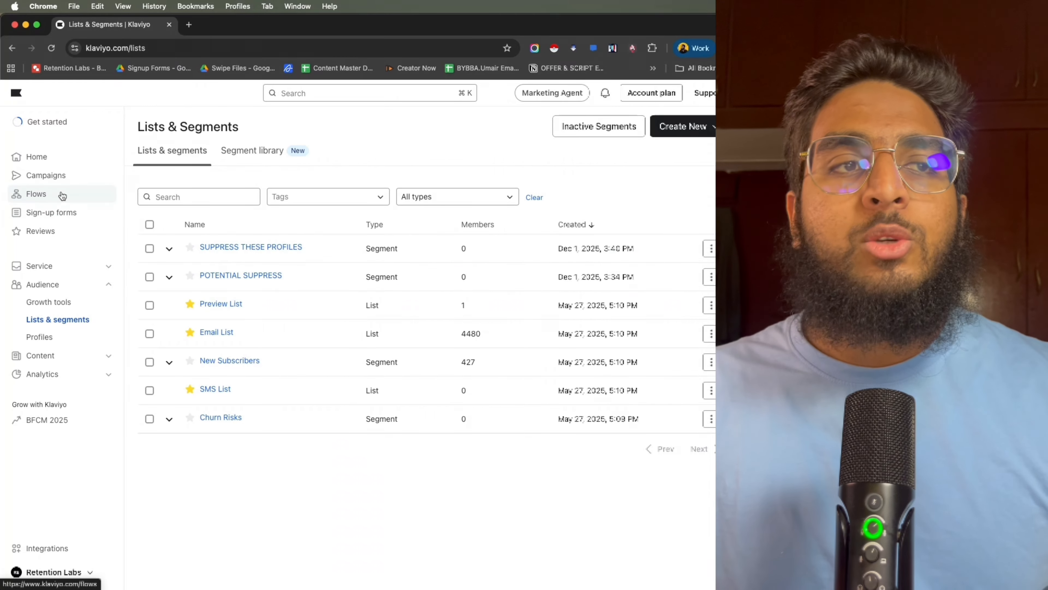
Step: Open the POTENTIAL SUPPRESS sunset flow and add past profiles at the beginning of the flow
{"action": "left_click", "coordinate": [62, 194]}
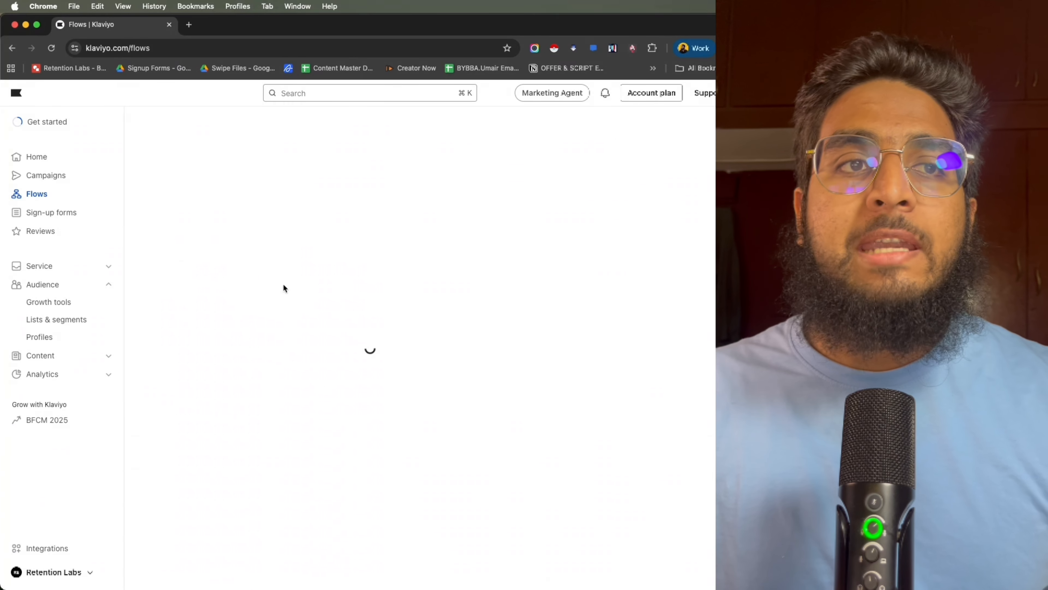
{"action": "left_click", "coordinate": [199, 220]}
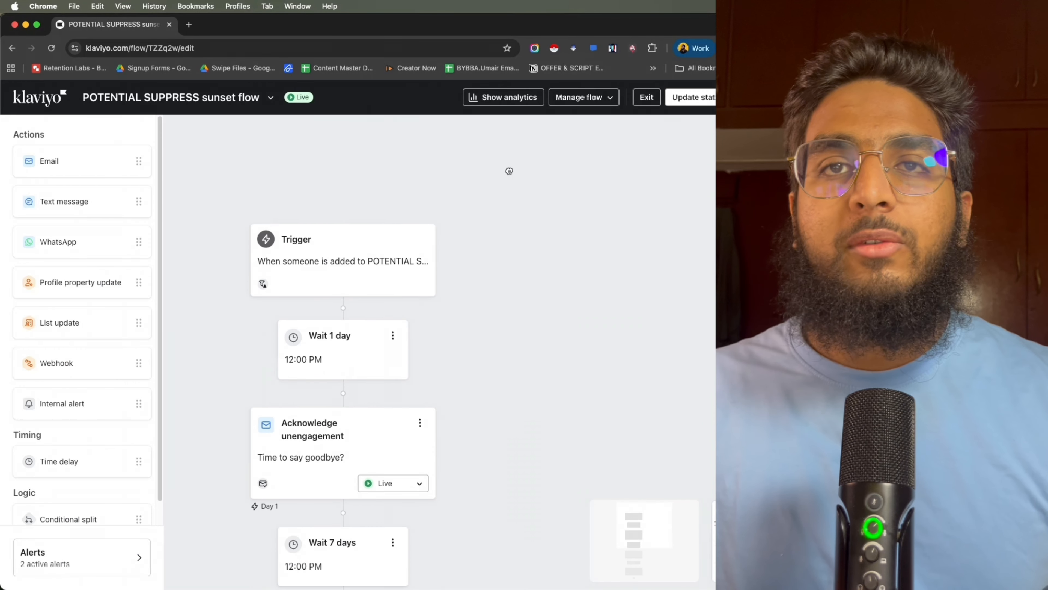
{"action": "left_click", "coordinate": [601, 98]}
{"action": "left_click", "coordinate": [603, 140]}
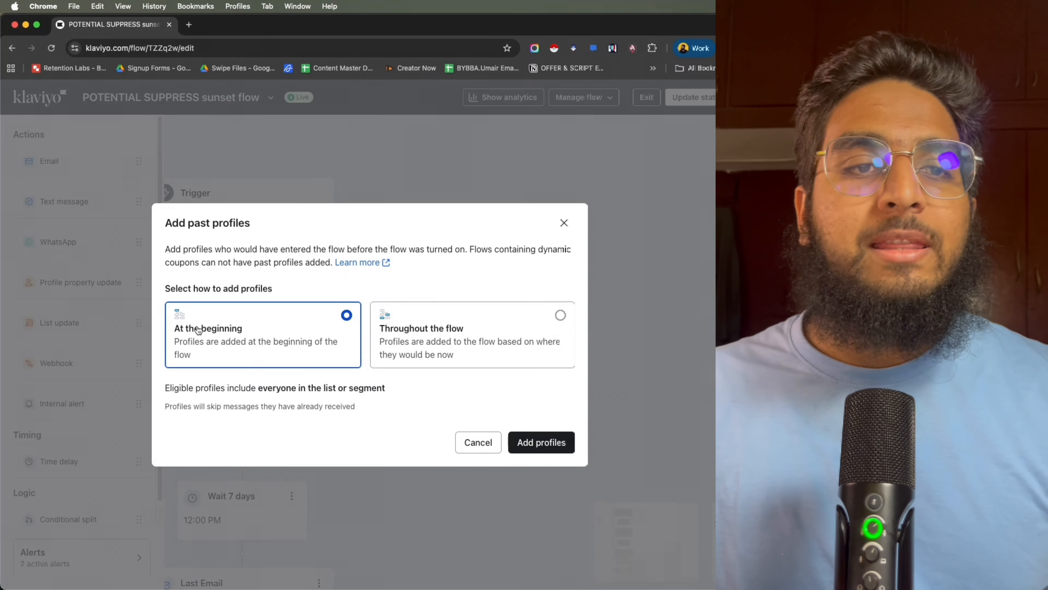
{"action": "left_click", "coordinate": [521, 444]}
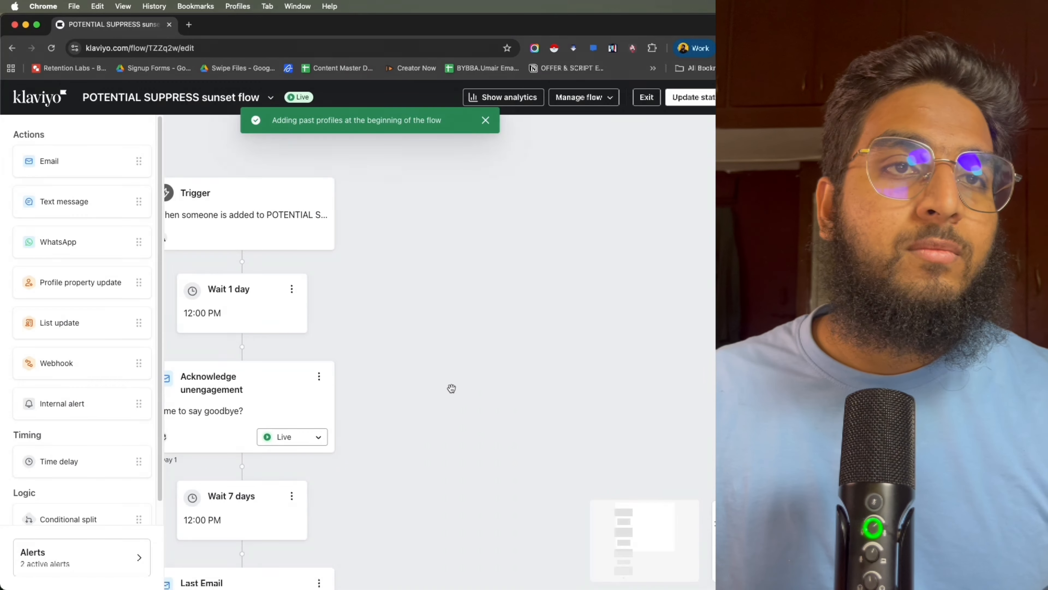
{"action": "left_click", "coordinate": [487, 123]}
Step: Review the sunset flow's sequence from its trigger through the delays and emails to the profile property update
{"action": "left_click_drag", "start_coordinate": [298, 233], "coordinate": [384, 205]}
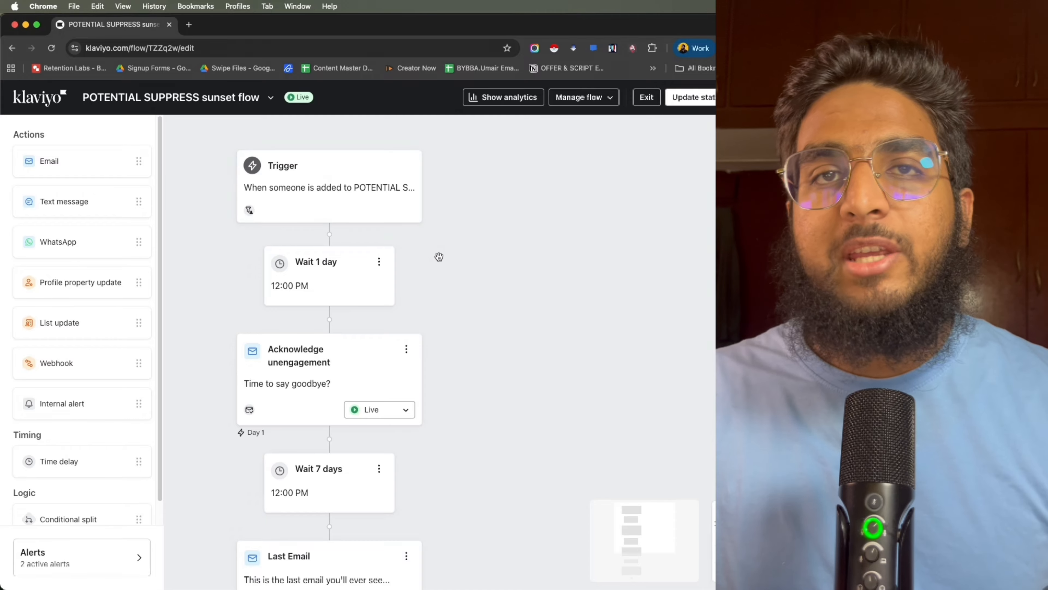
{"action": "scroll", "coordinate": [413, 297], "scroll_direction": "down", "scroll_amount": 5}
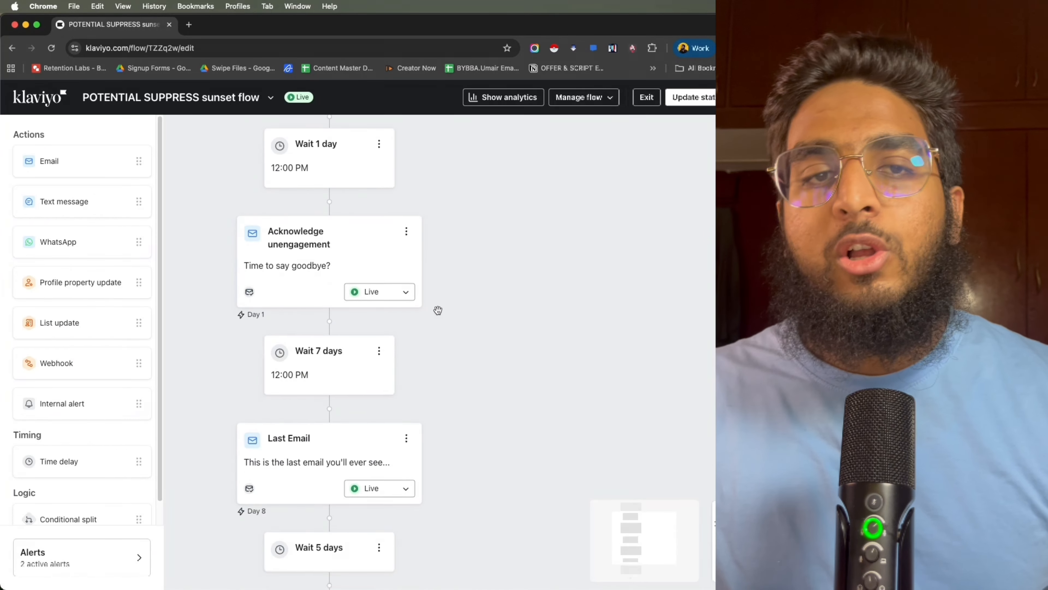
{"action": "scroll", "coordinate": [352, 248], "scroll_direction": "up", "scroll_amount": 5}
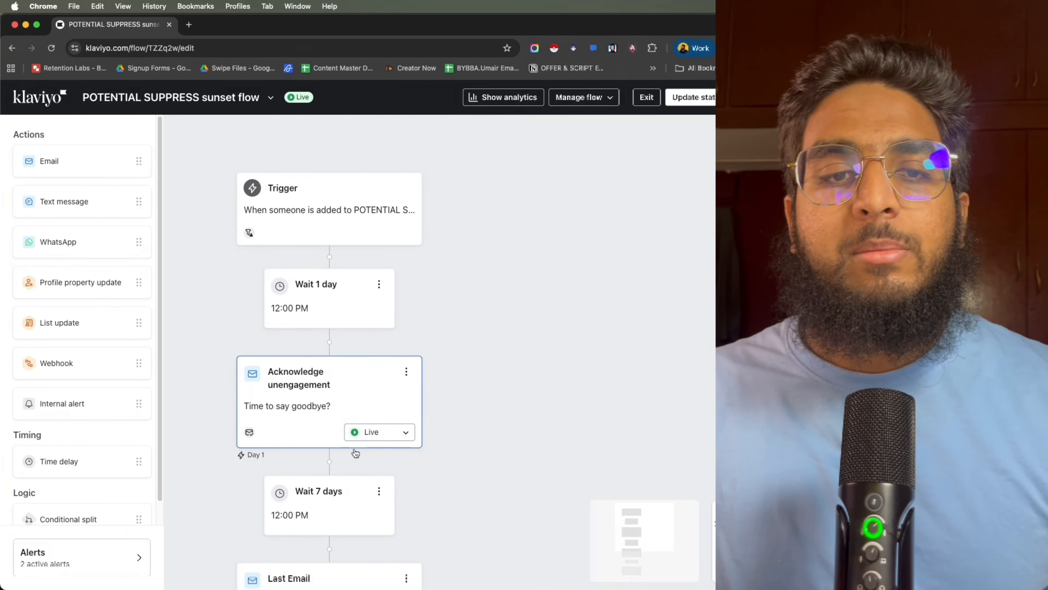
{"action": "scroll", "coordinate": [357, 454], "scroll_direction": "down", "scroll_amount": 4}
{"action": "scroll", "coordinate": [371, 481], "scroll_direction": "down", "scroll_amount": 3}
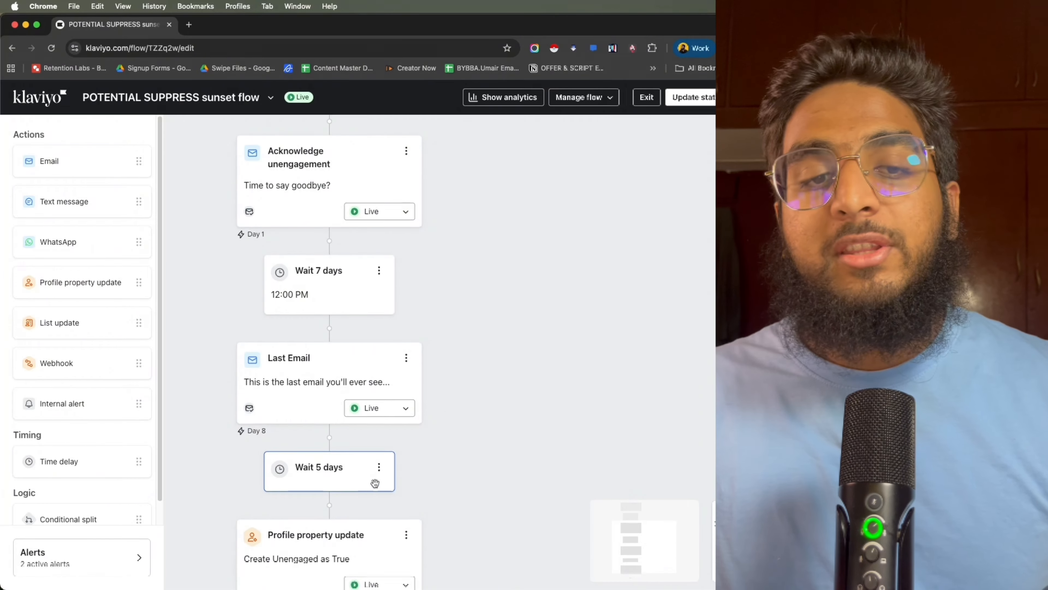
Step: Leave the flow for Lists & Segments and examine the SUPPRESS THESE PROFILES segment's available actions, including the one to suppress current members
{"action": "left_click", "coordinate": [647, 97]}
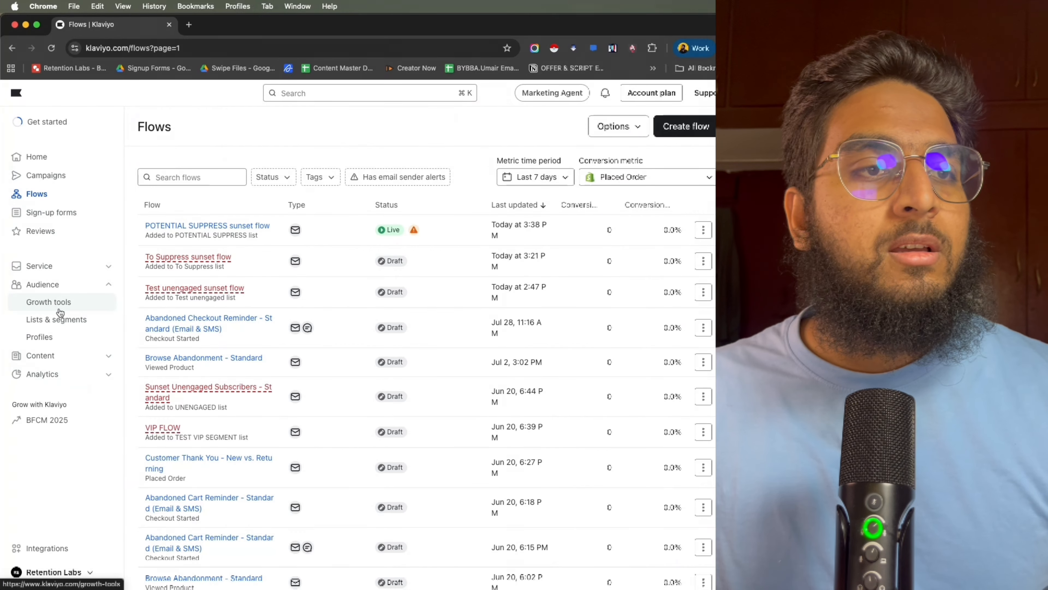
{"action": "left_click", "coordinate": [58, 319]}
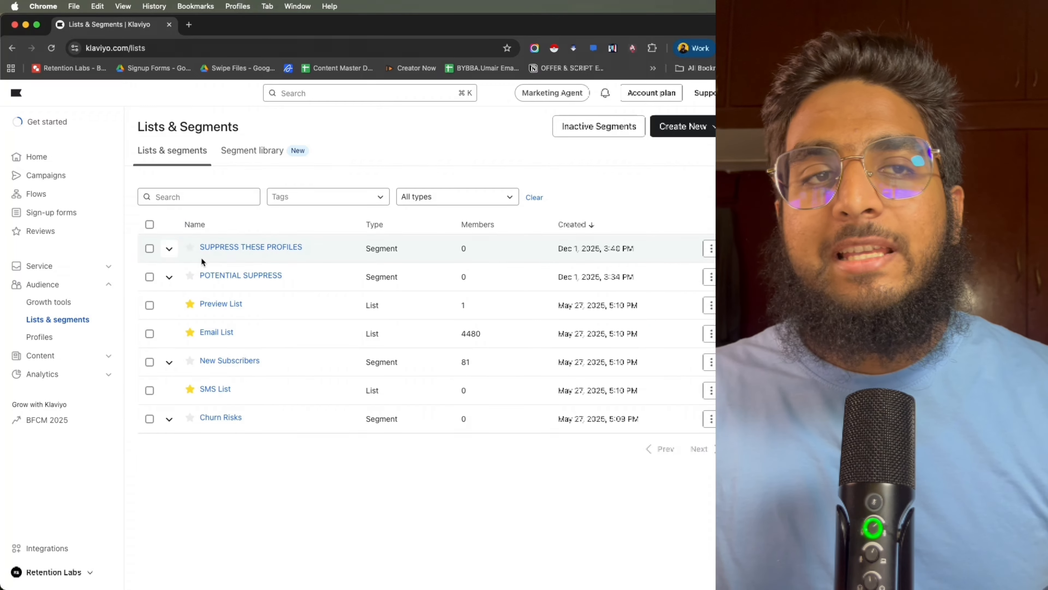
{"action": "left_click_drag", "start_coordinate": [307, 247], "coordinate": [201, 247]}
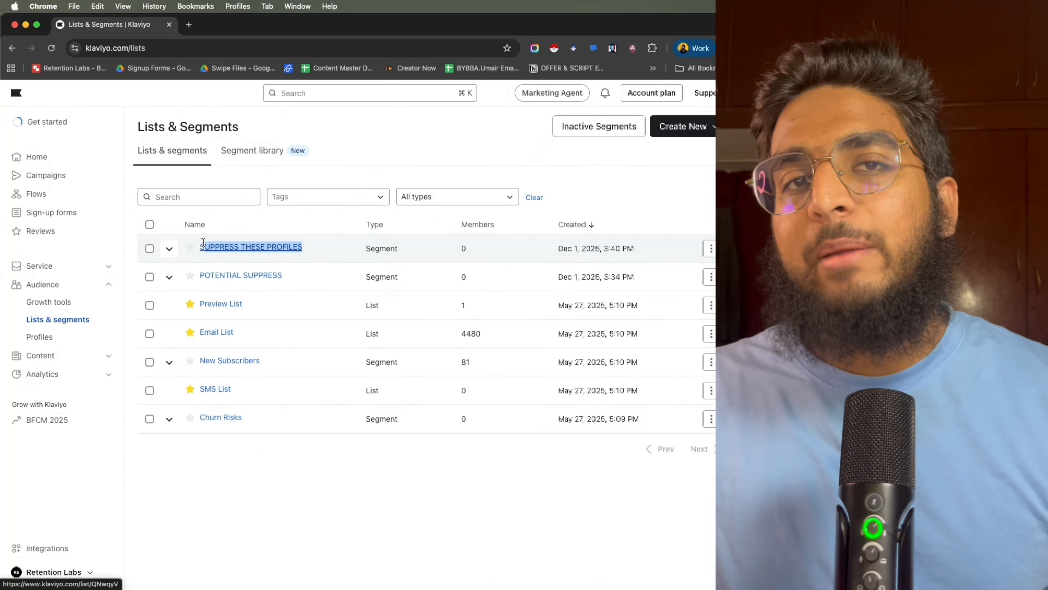
{"action": "left_click", "coordinate": [332, 227]}
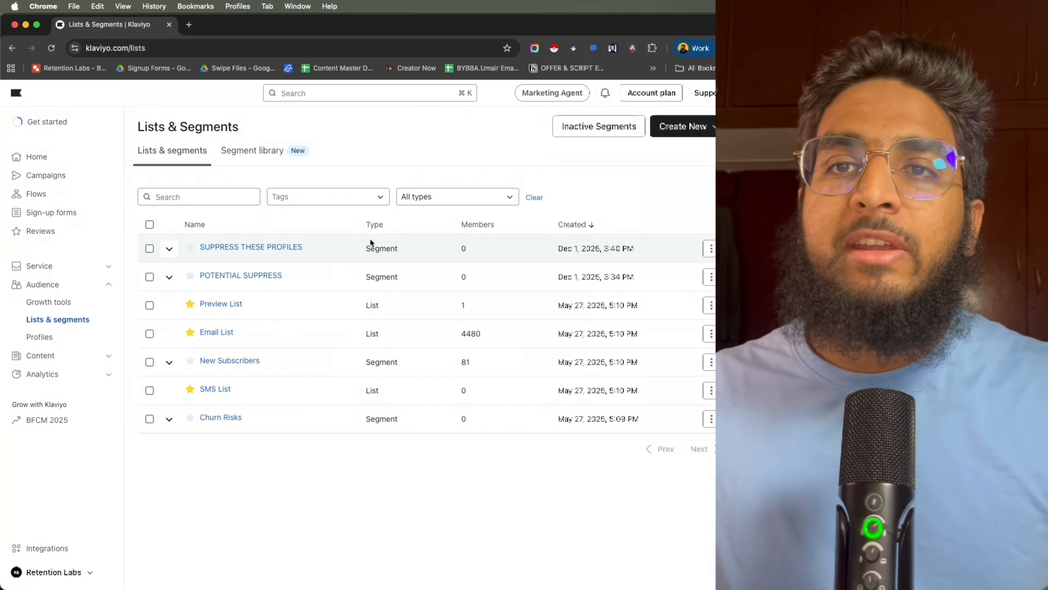
{"action": "left_click", "coordinate": [711, 248]}
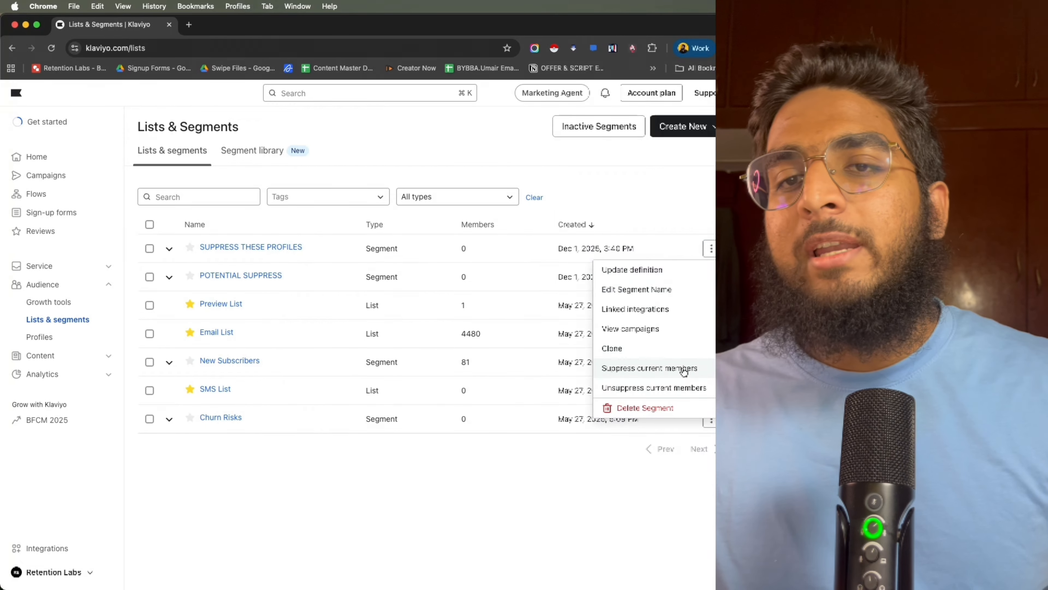
{"action": "left_click", "coordinate": [688, 212]}
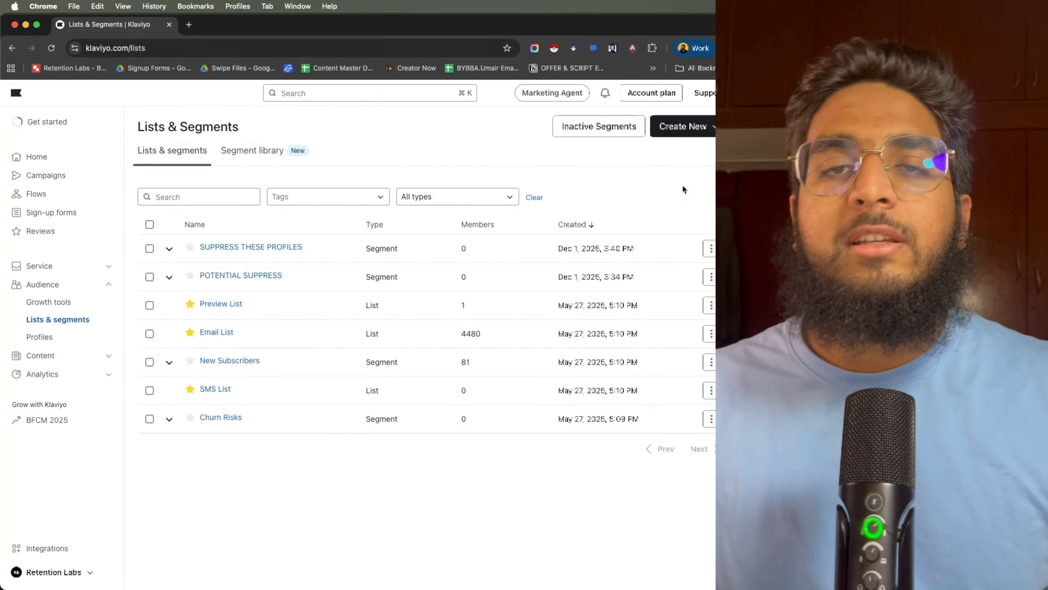
{"action": "left_click", "coordinate": [711, 248]}
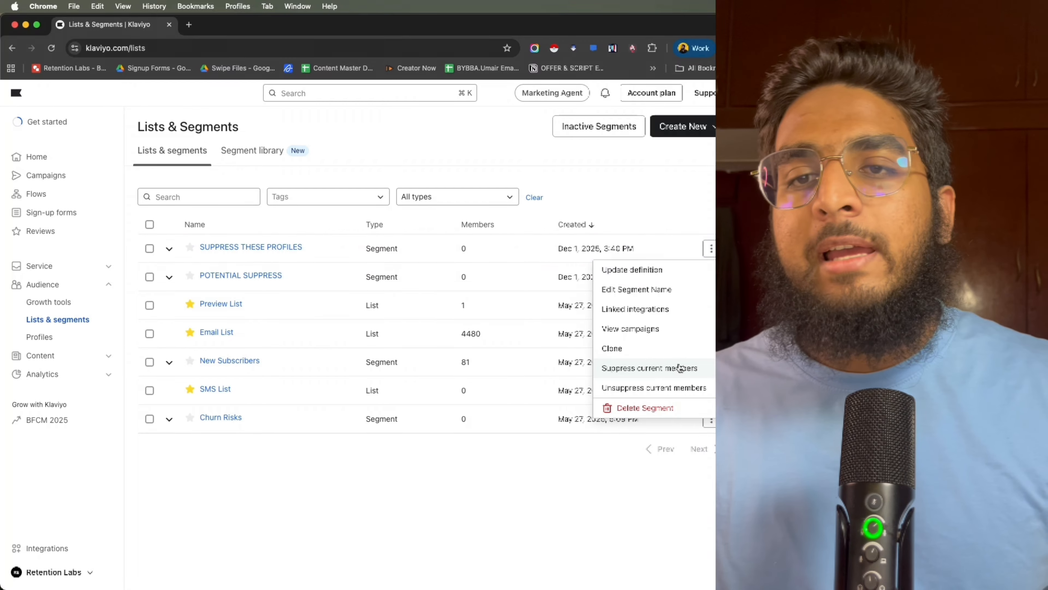
{"action": "left_click", "coordinate": [631, 215]}
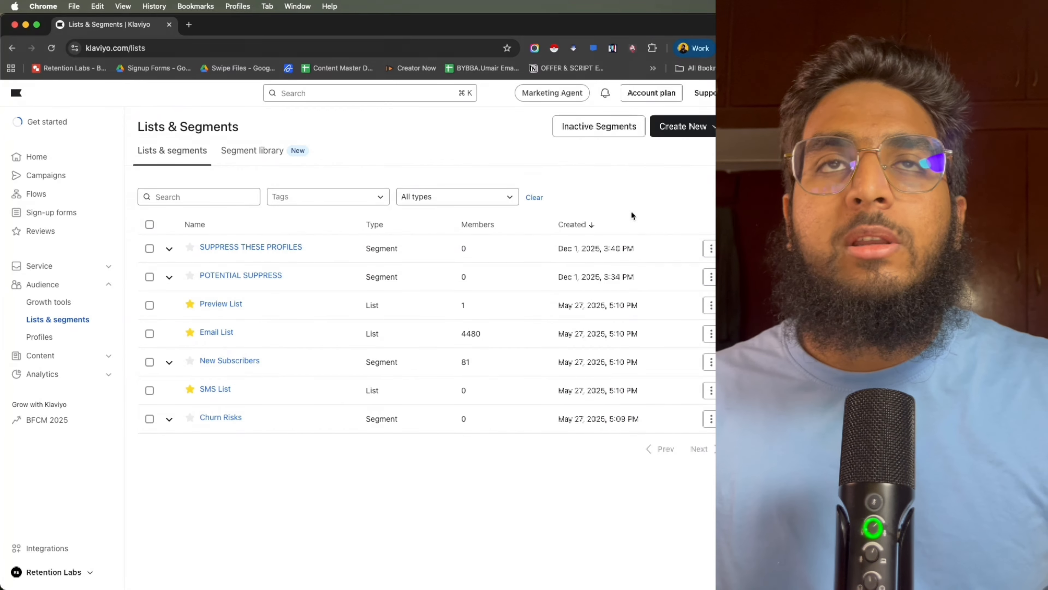